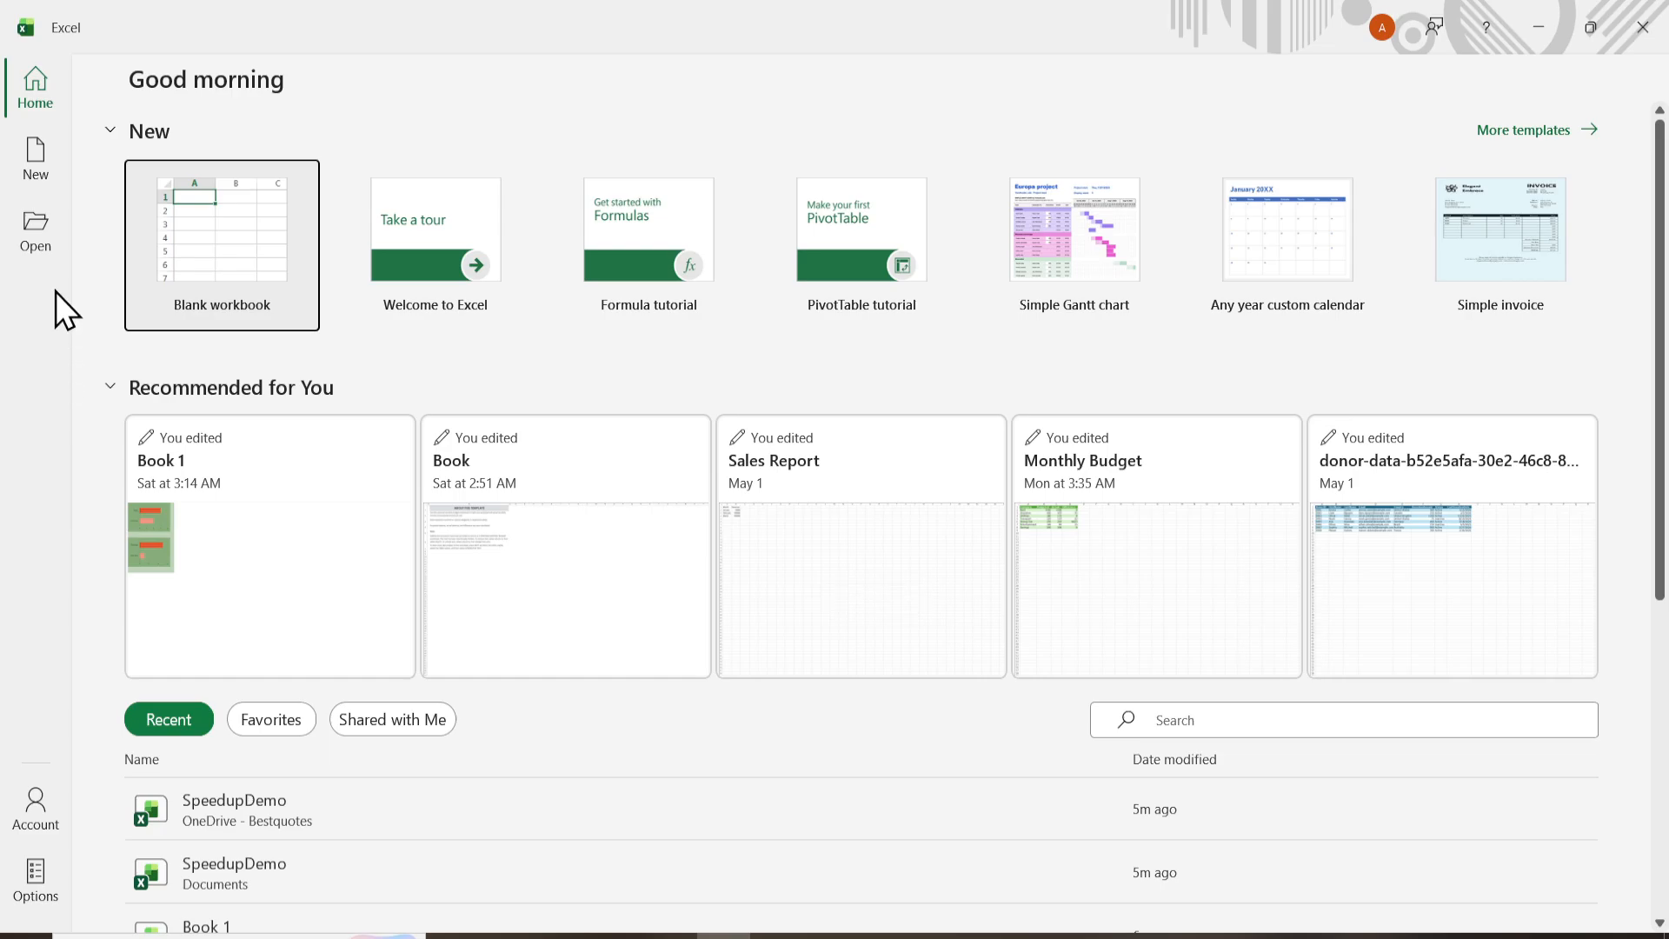
Open the SpeedupDemo workbook from the Documents folder on this PC
{"action": "left_click", "coordinate": [31, 221]}
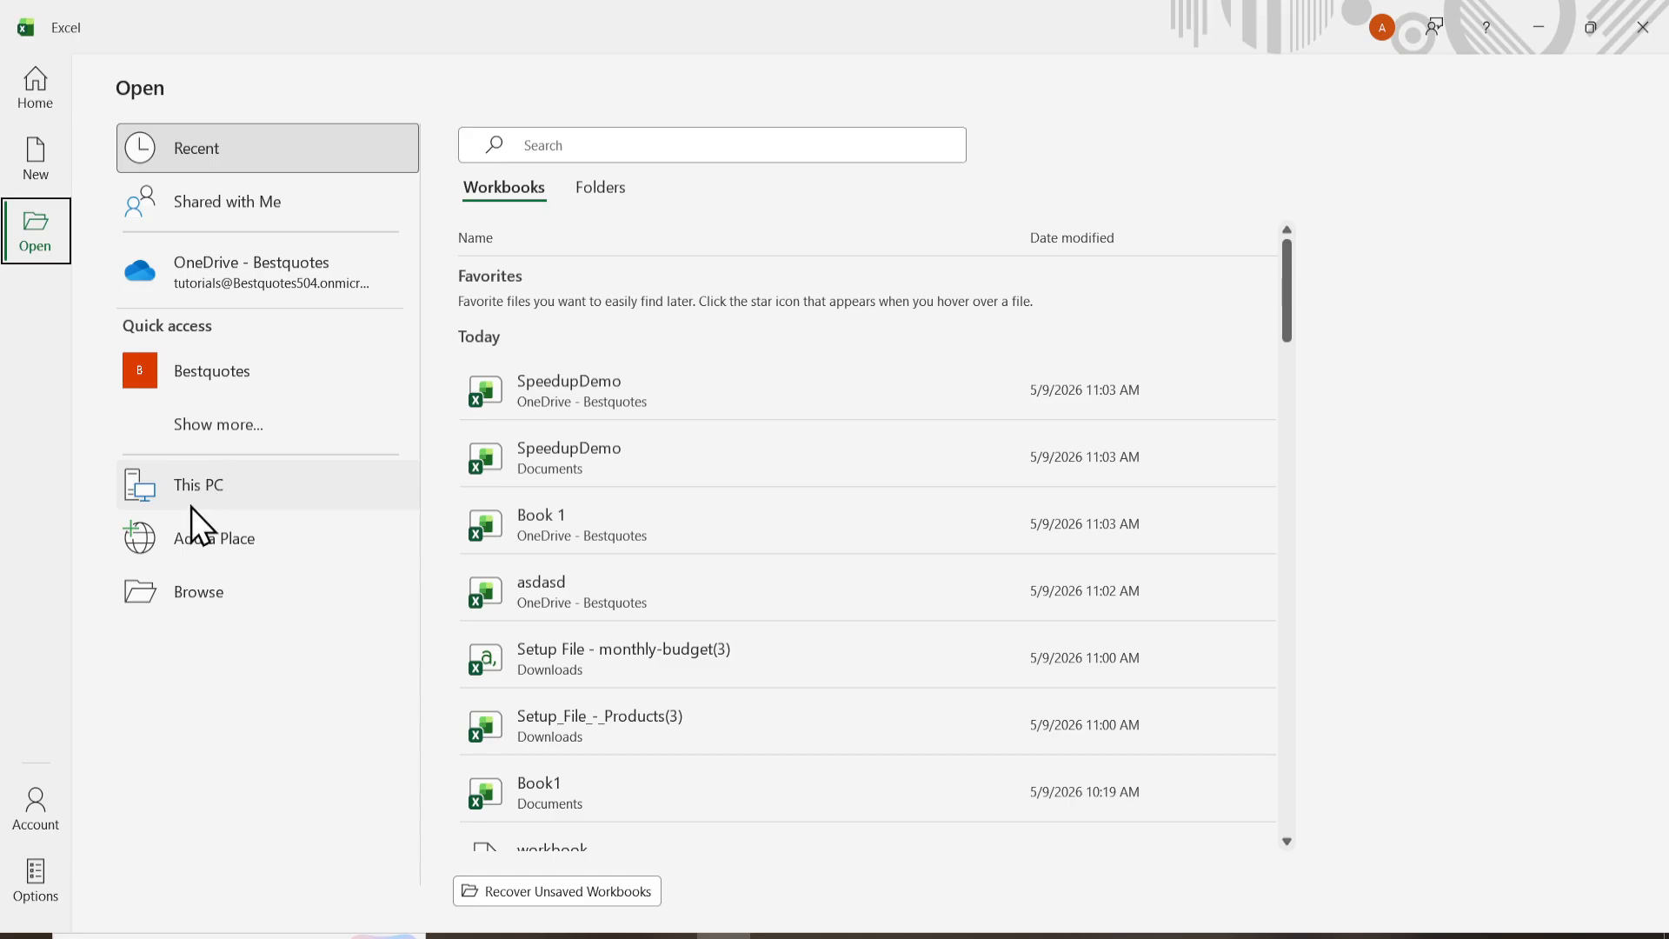
{"action": "left_click", "coordinate": [198, 590]}
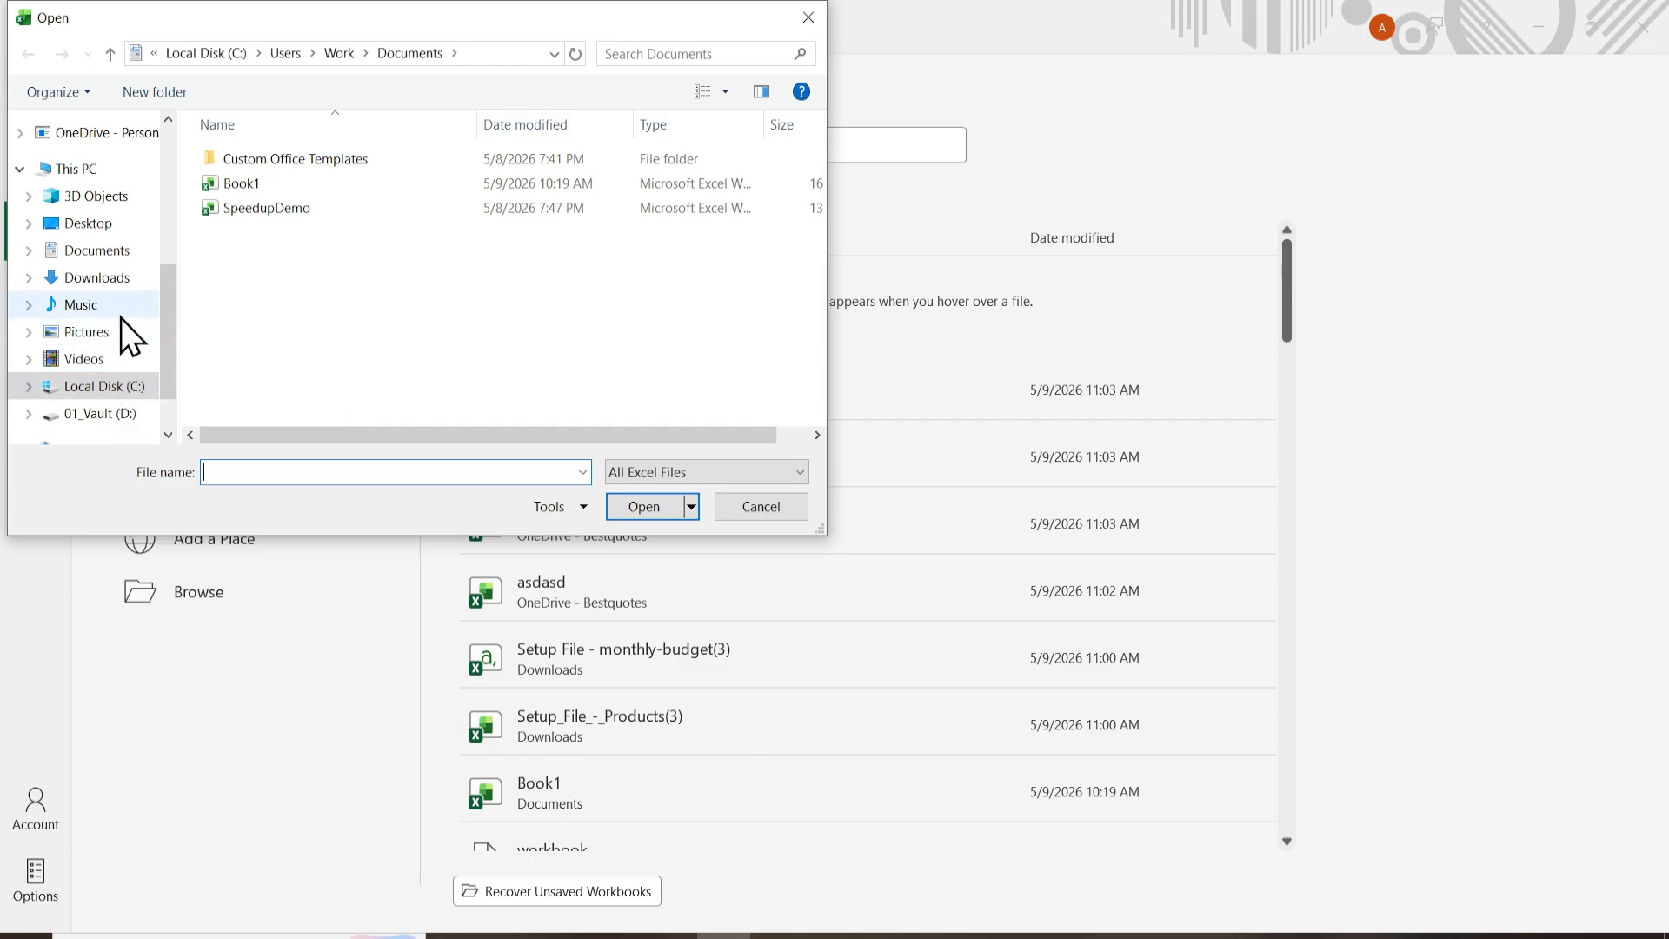
{"action": "left_click", "coordinate": [108, 278]}
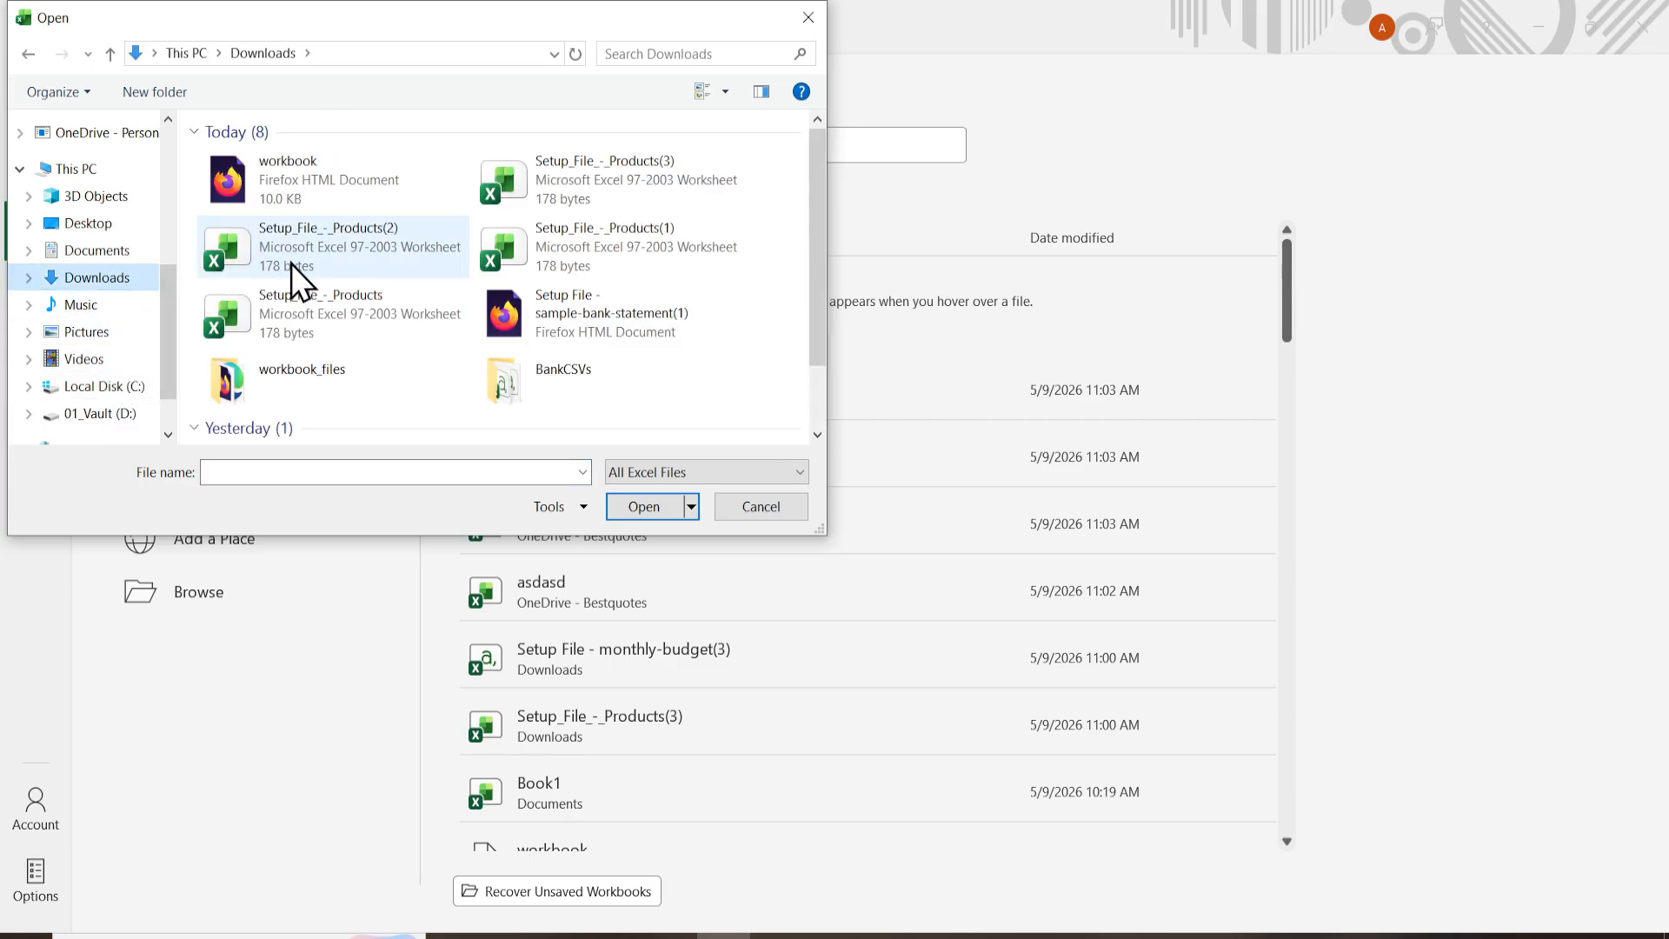
{"action": "left_click", "coordinate": [135, 257]}
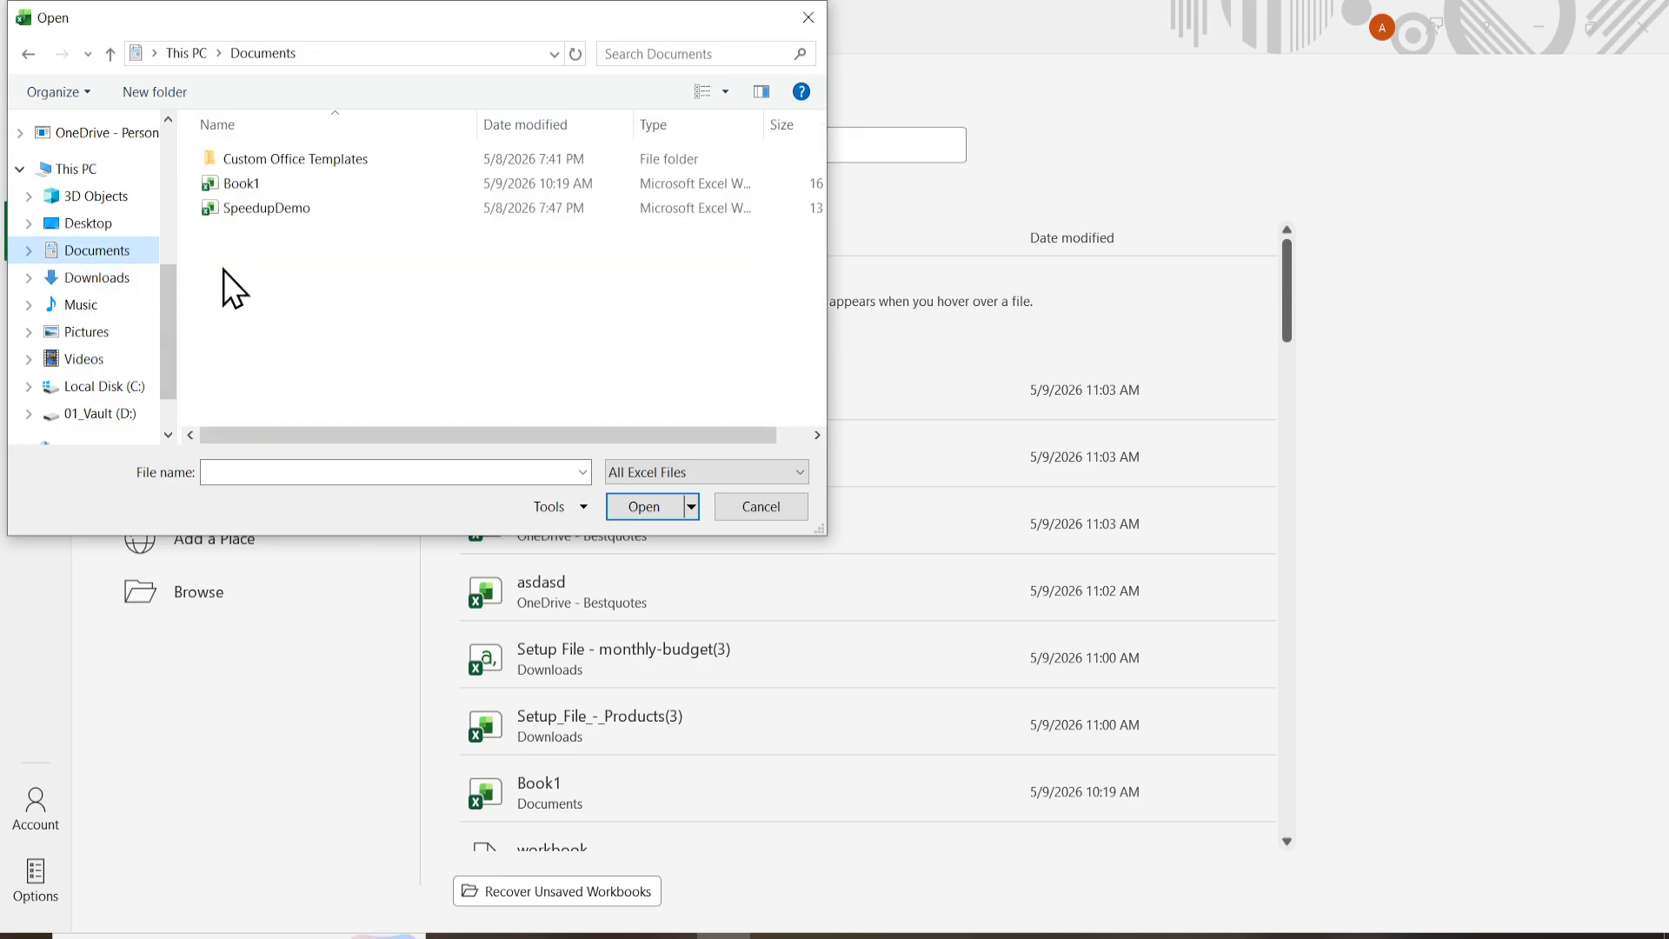
{"action": "left_click", "coordinate": [304, 211]}
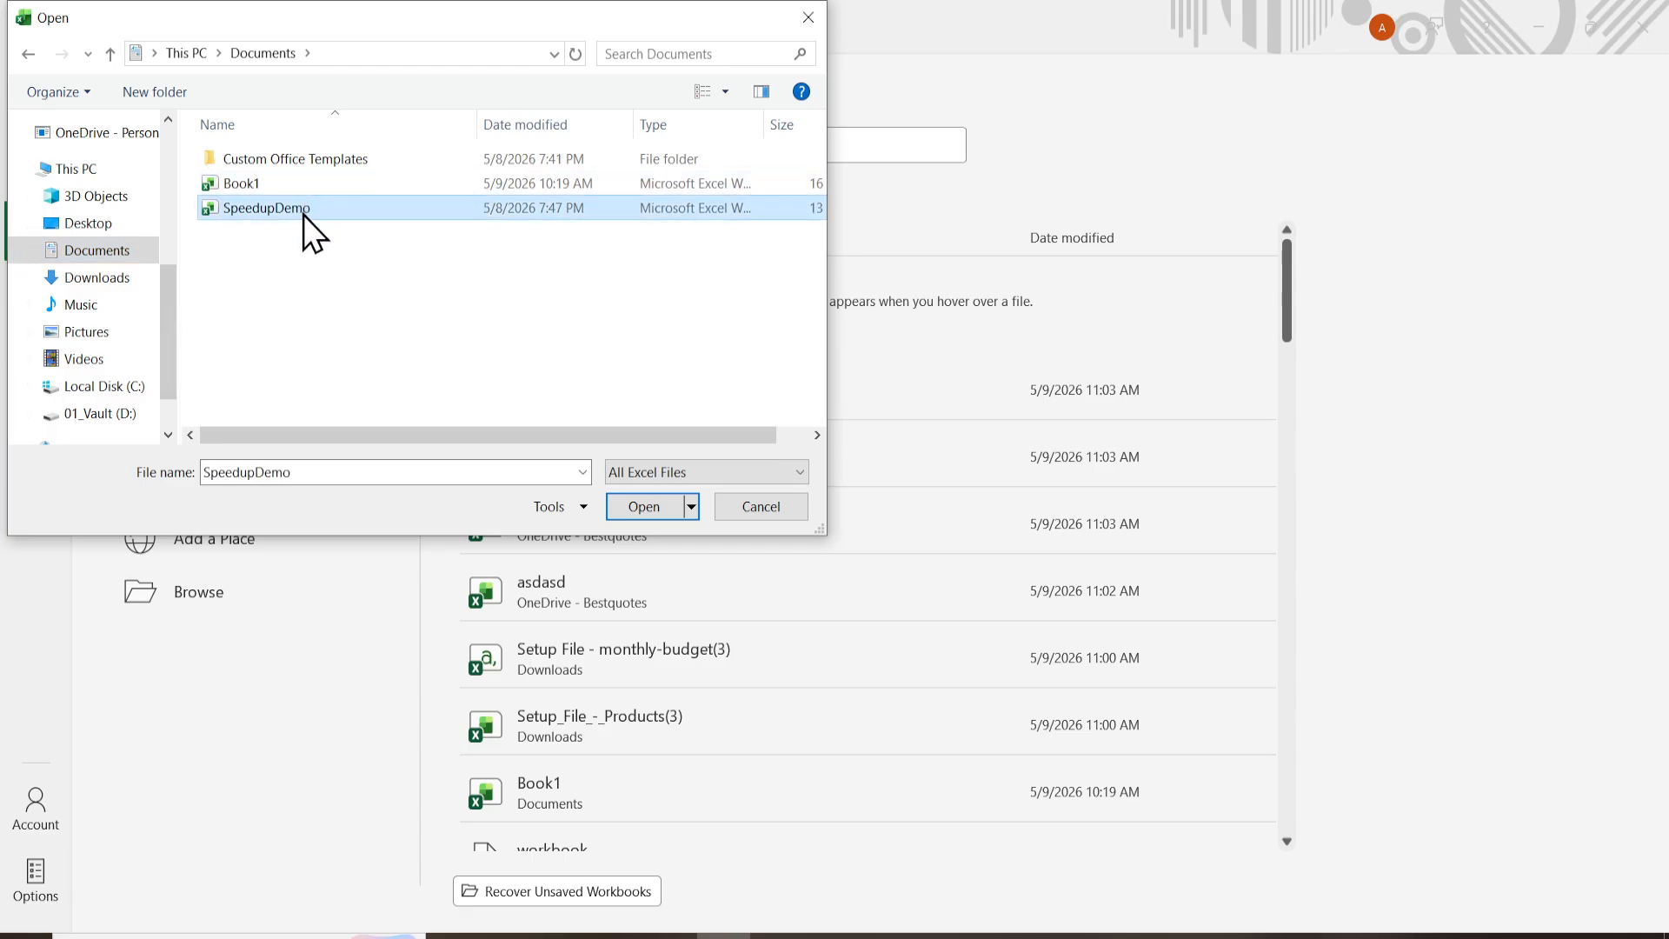
{"action": "double_click", "coordinate": [304, 212]}
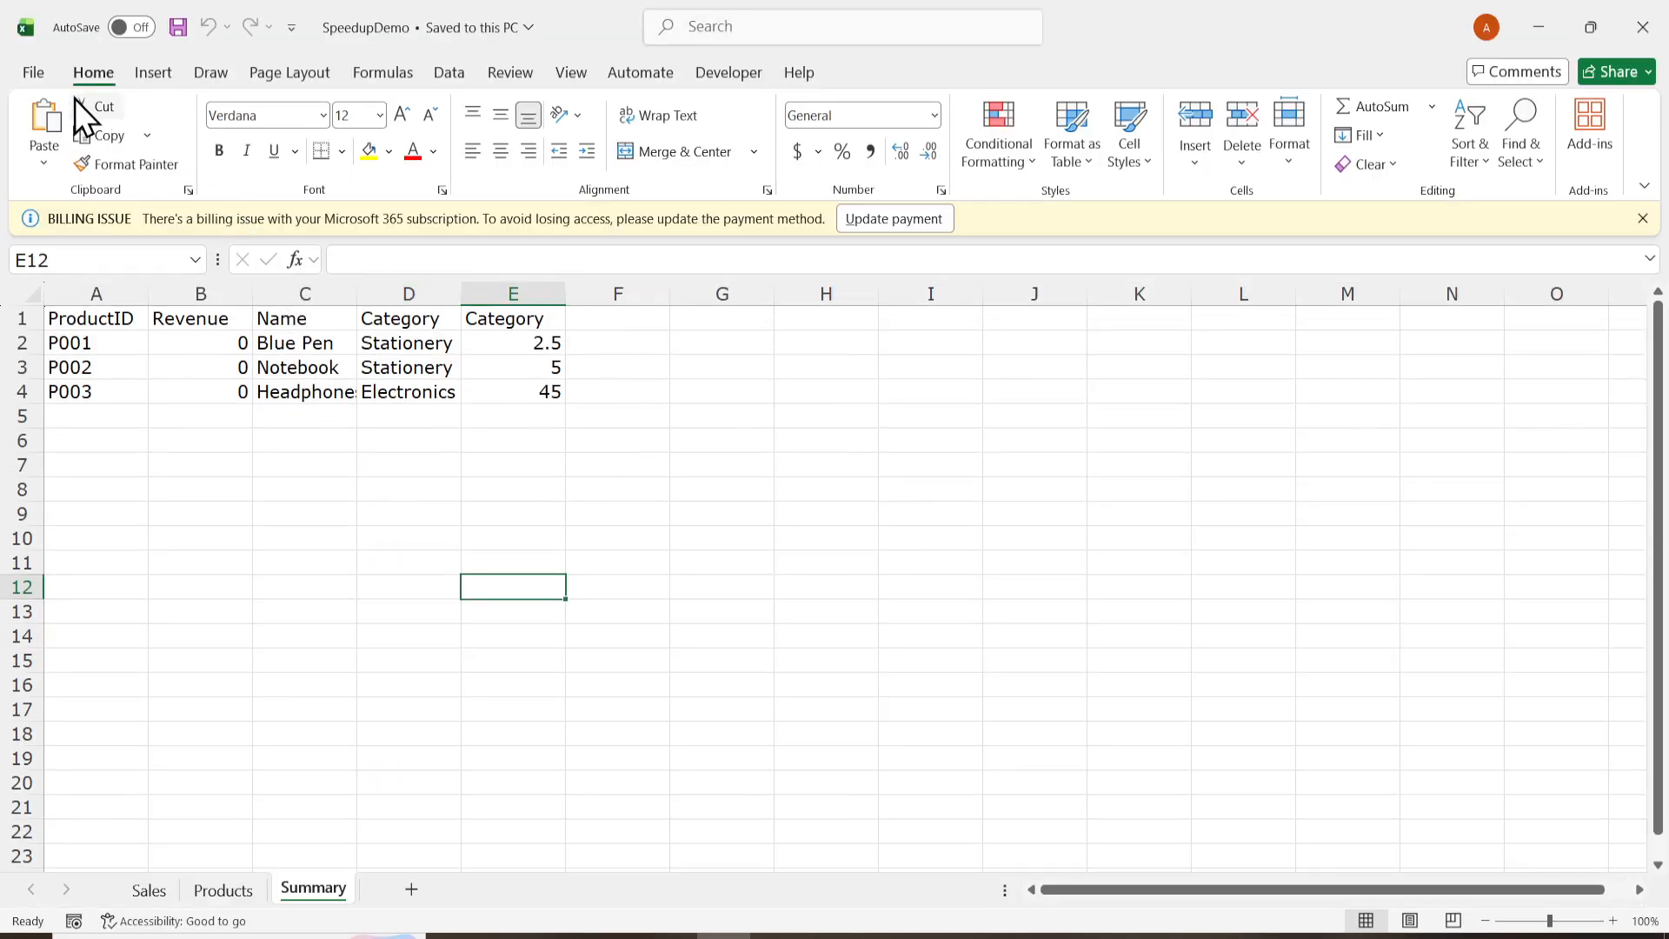
Save the workbook as SpeedupDemo in OneDrive - Bestquotes, replacing the existing file, with AutoSave switched on
{"action": "left_click", "coordinate": [45, 80]}
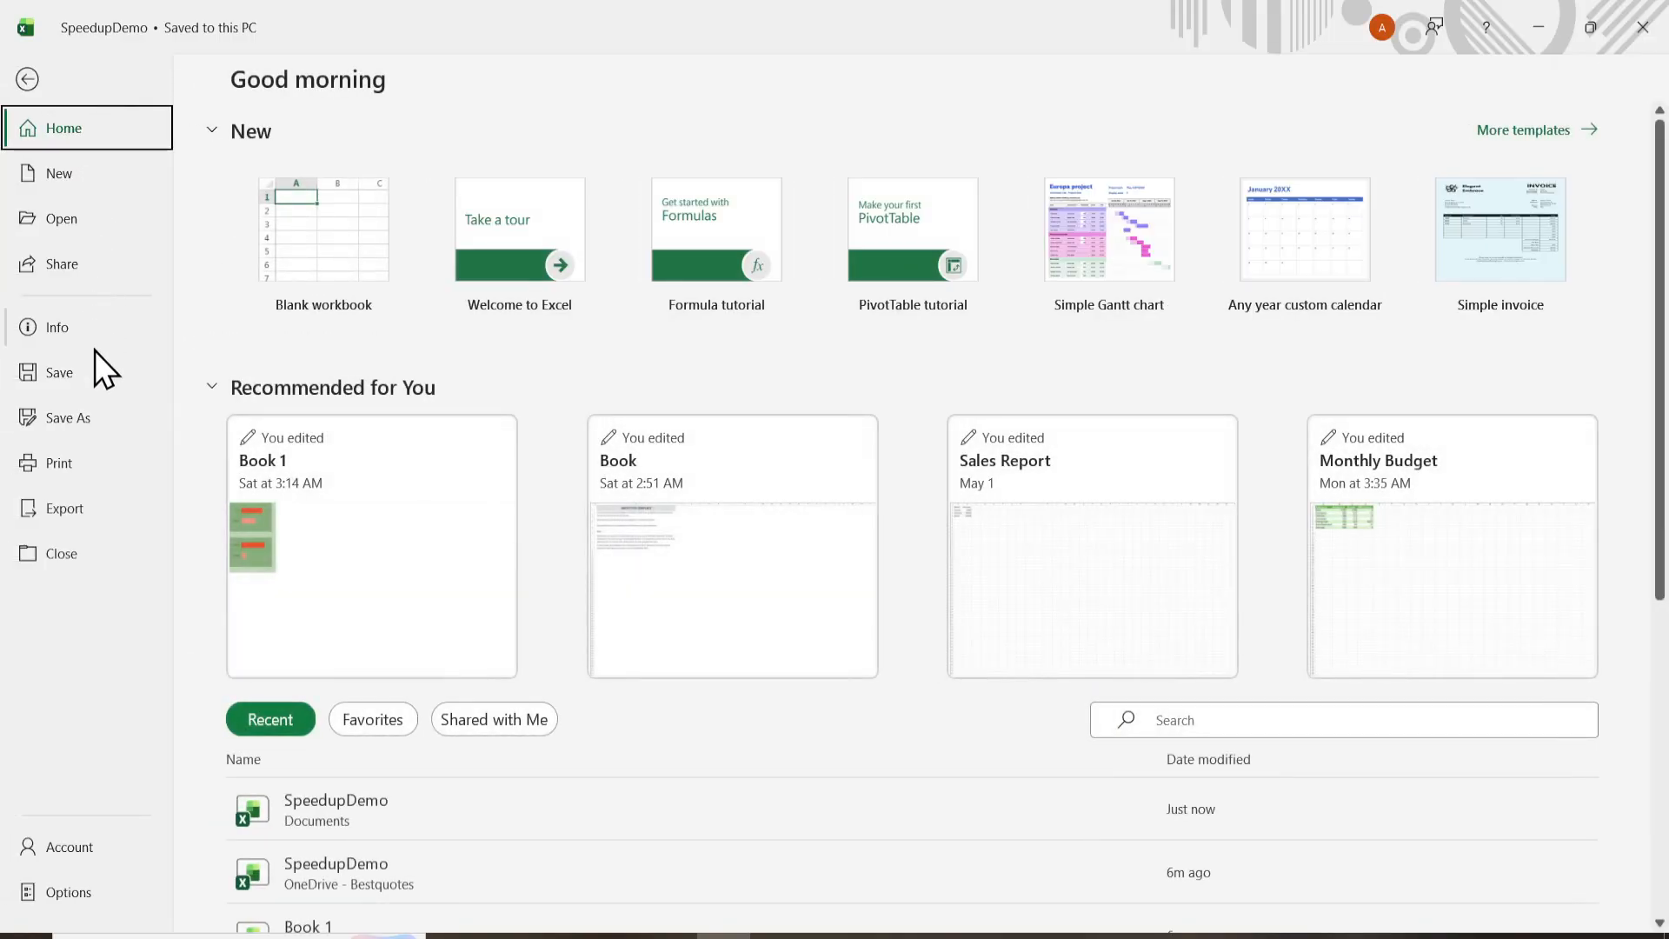
{"action": "left_click", "coordinate": [84, 419]}
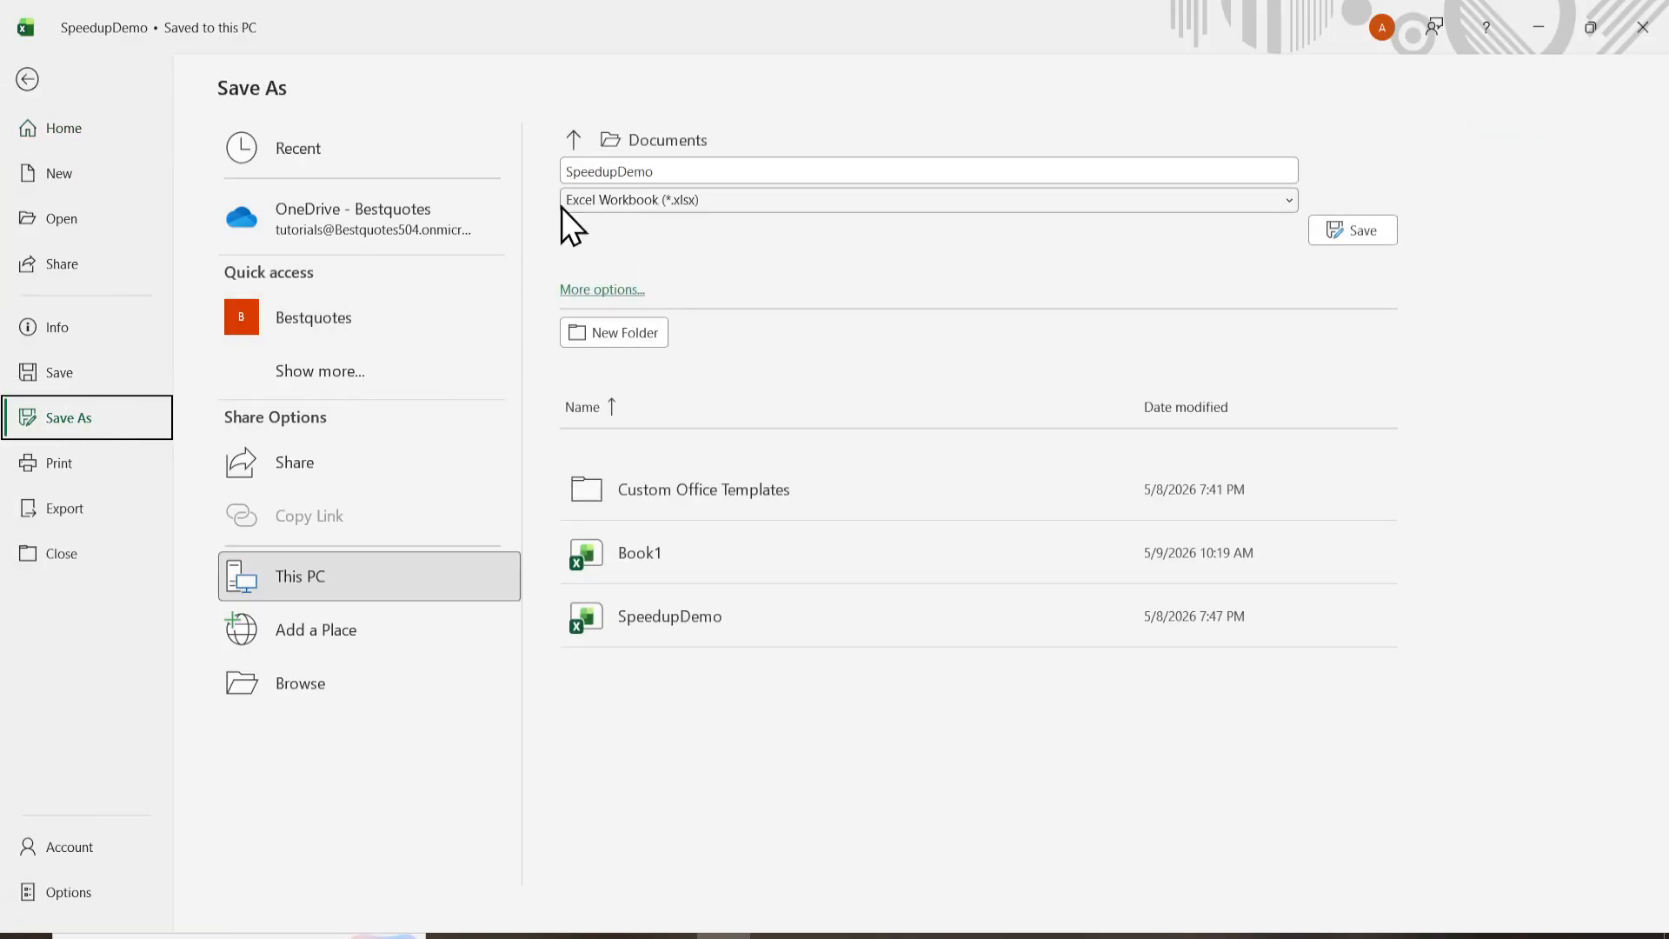
{"action": "left_click", "coordinate": [701, 170]}
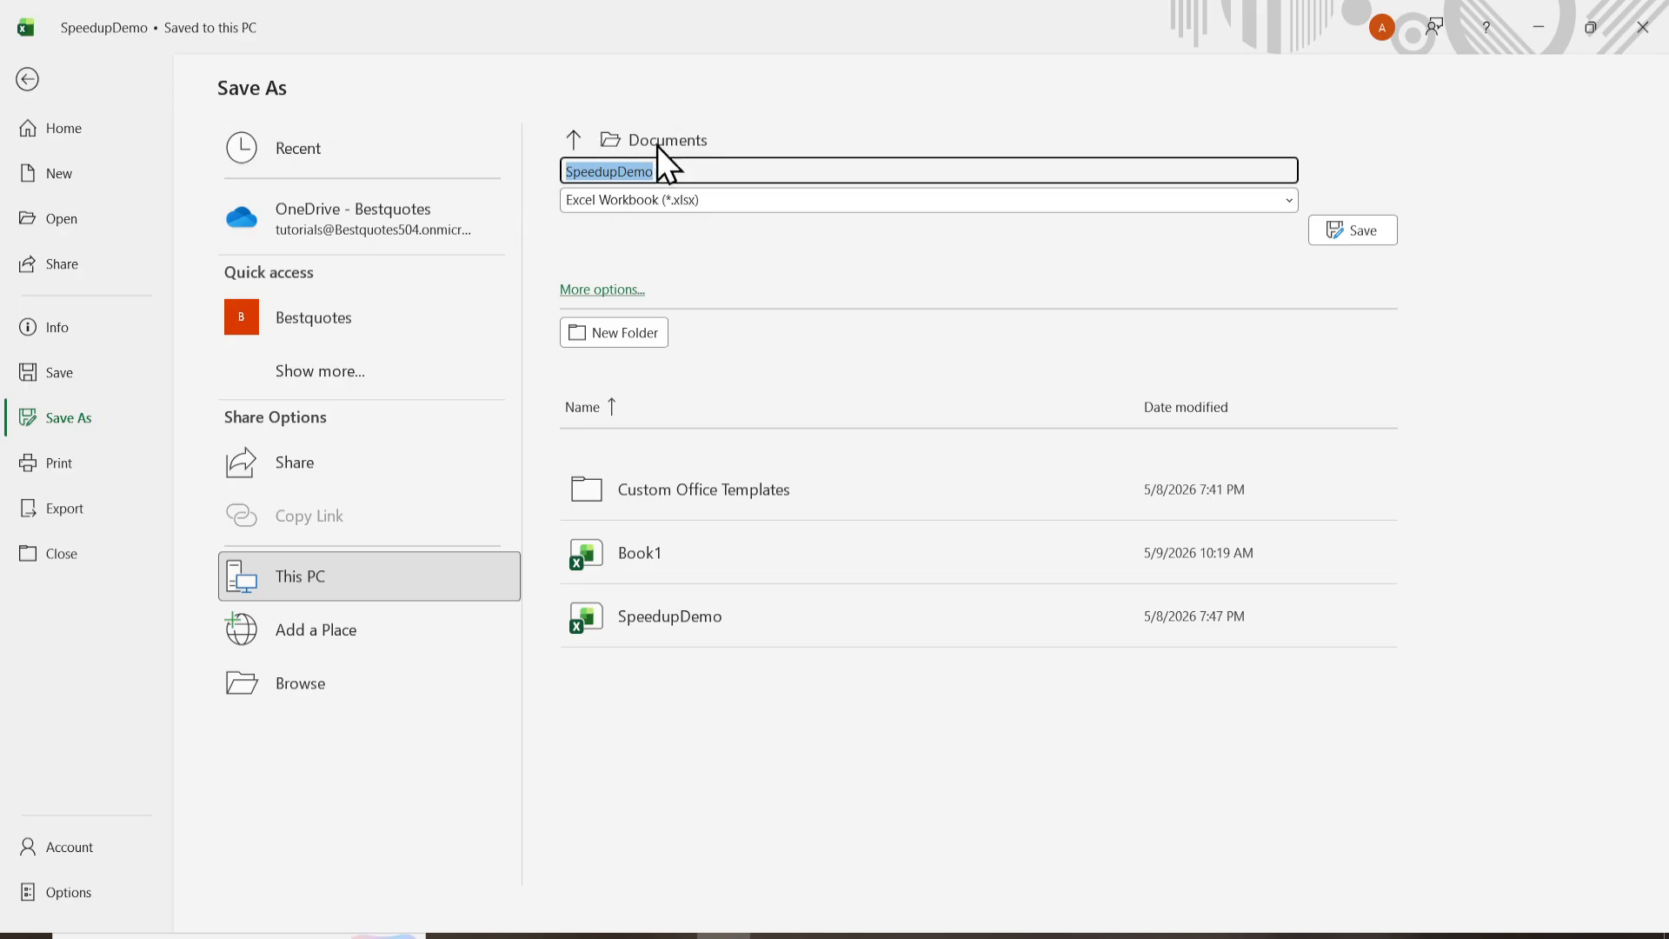
{"action": "left_click", "coordinate": [403, 208]}
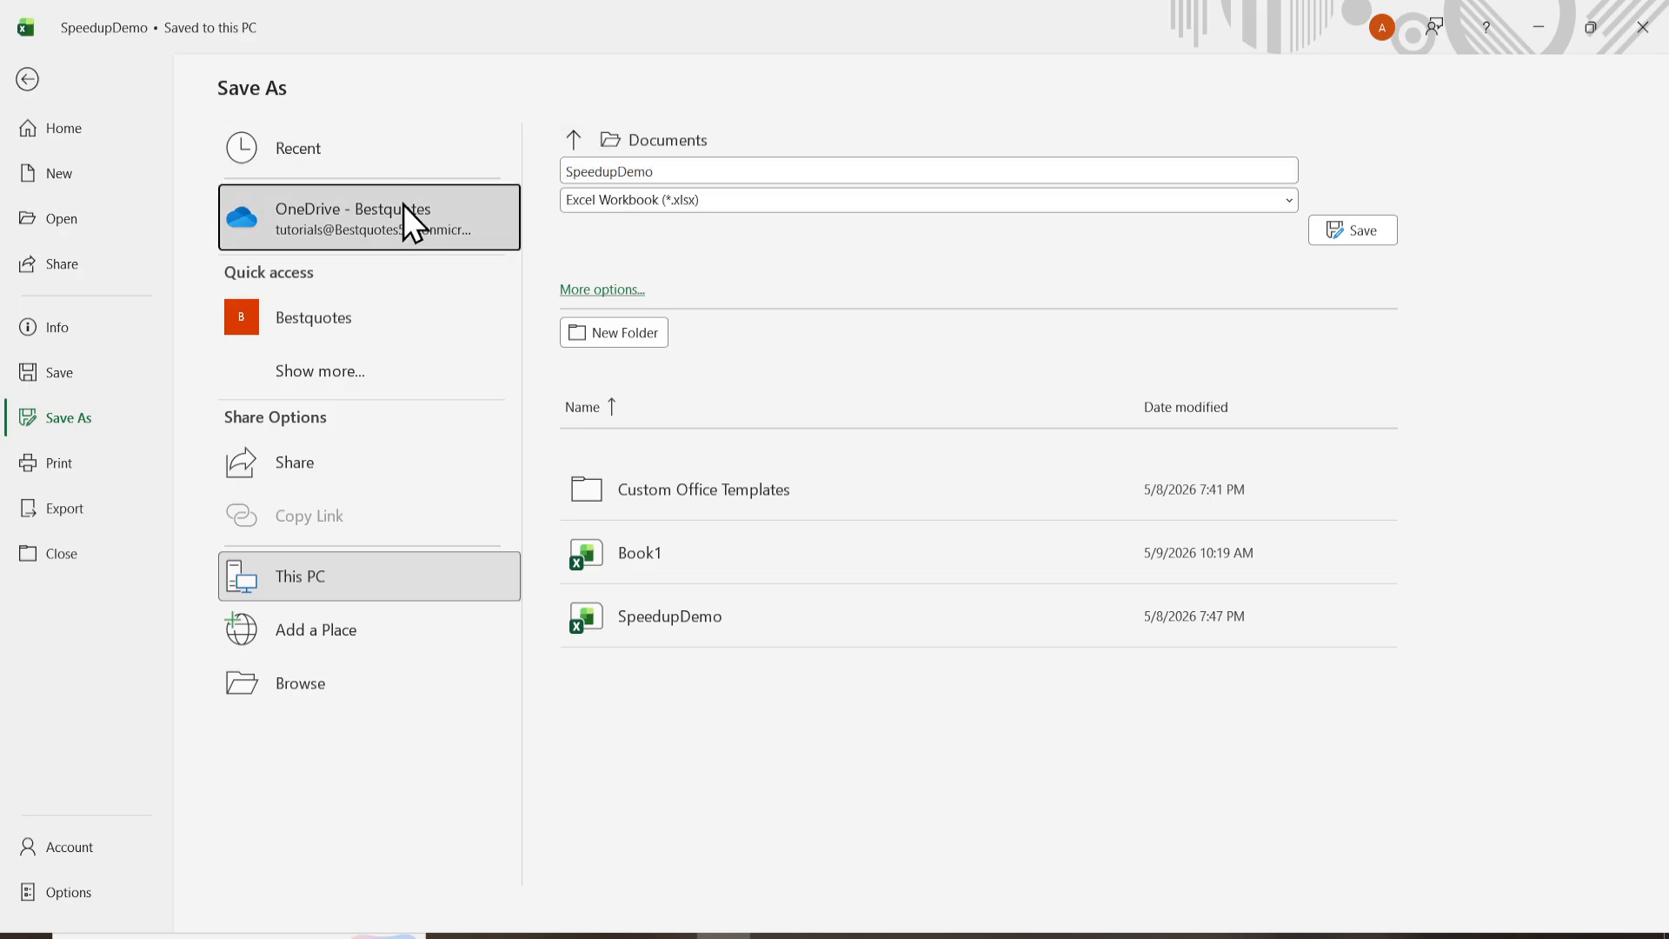
{"action": "left_click", "coordinate": [719, 171]}
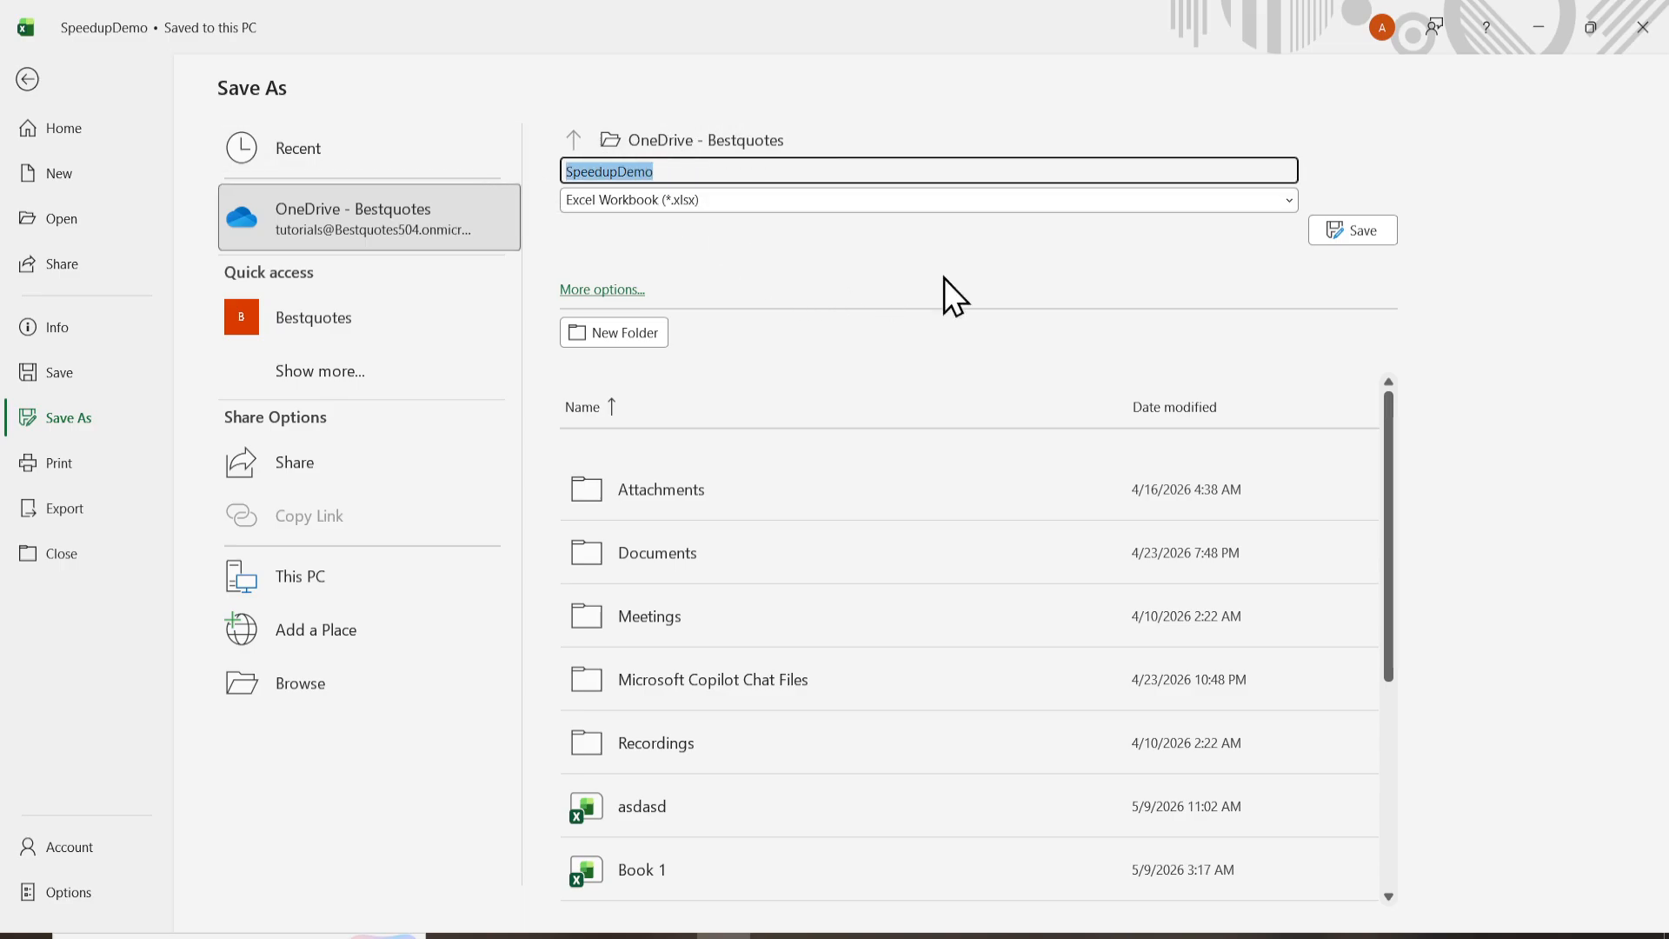
{"action": "left_click", "coordinate": [1367, 233]}
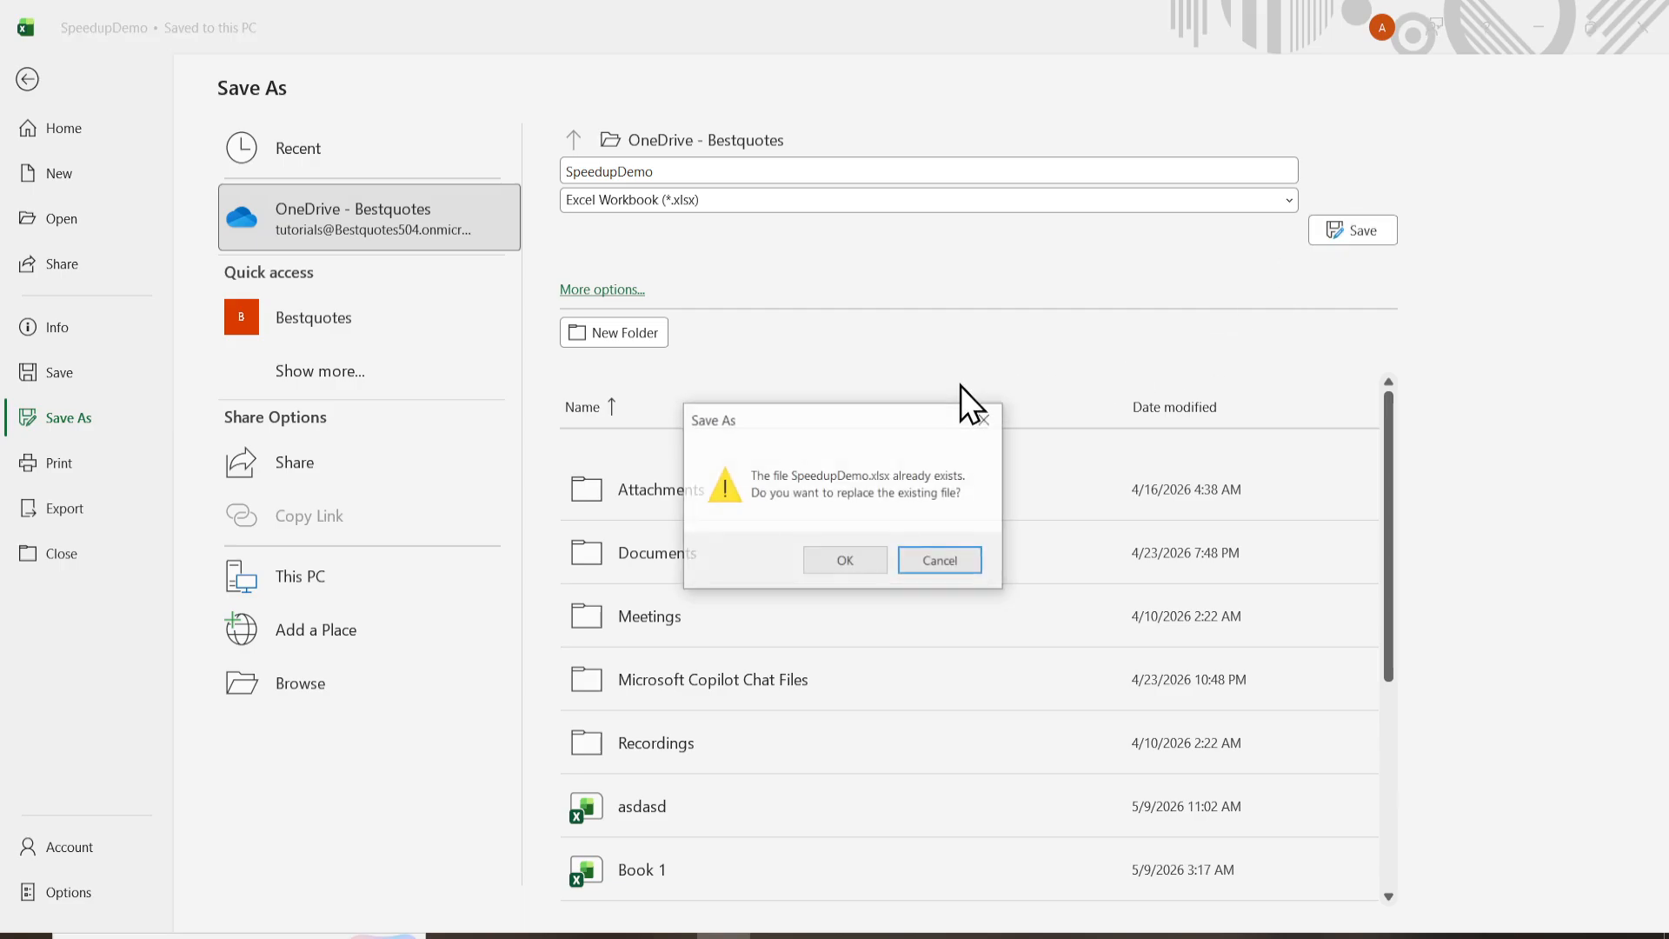
{"action": "left_click", "coordinate": [847, 560]}
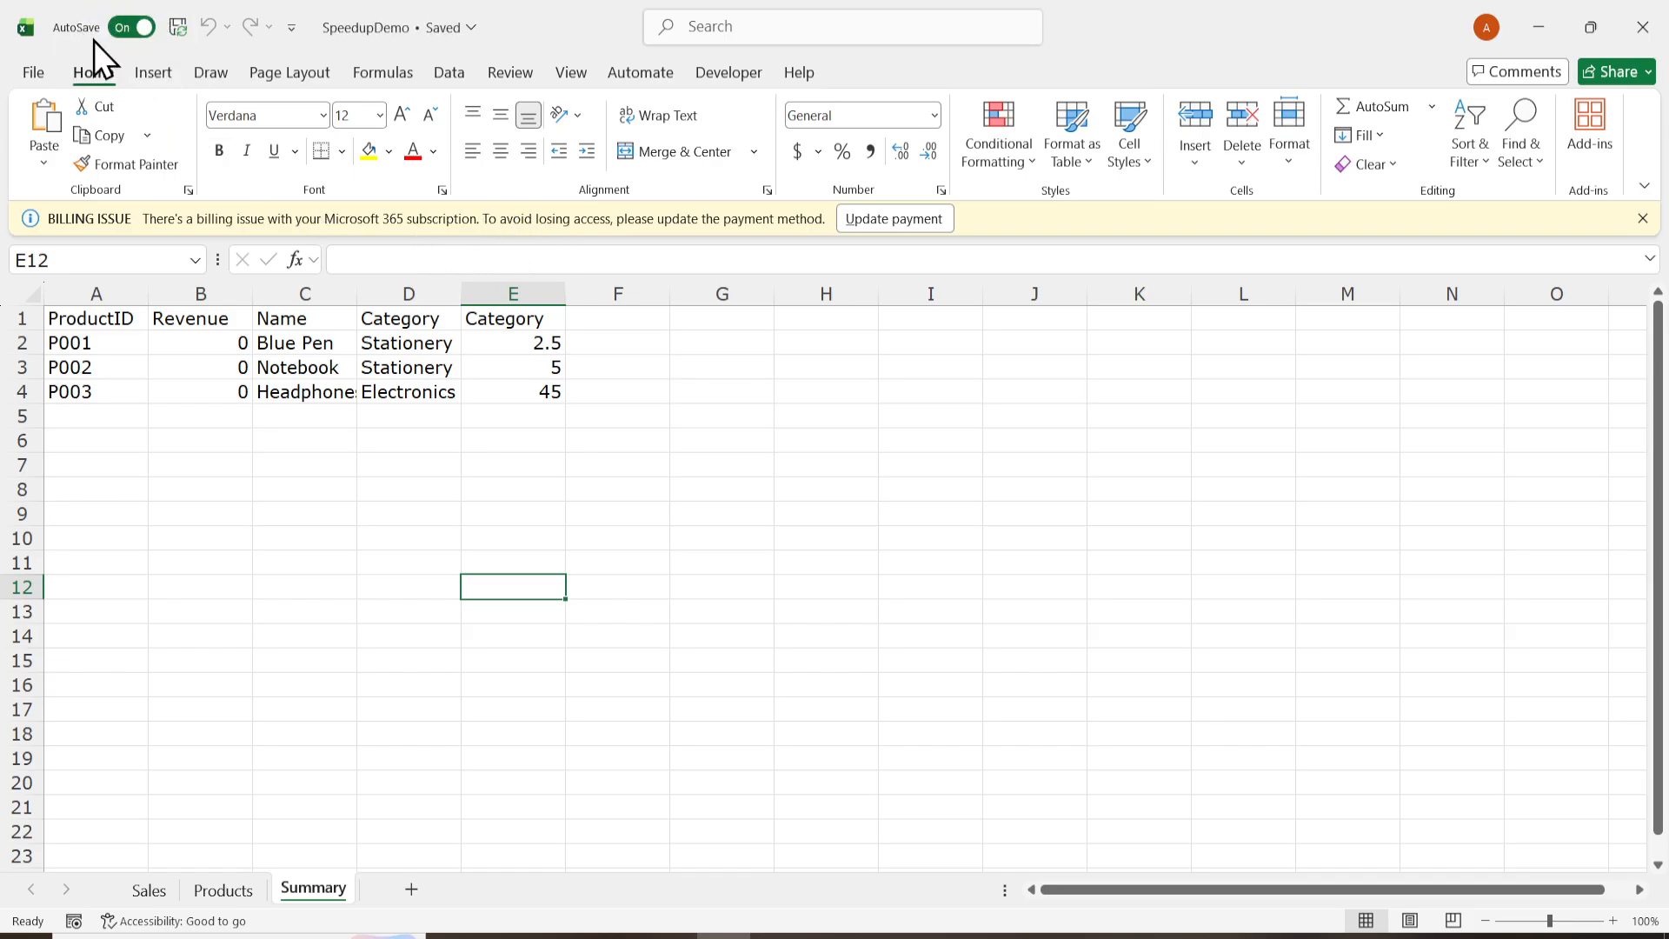
{"action": "left_click", "coordinate": [132, 27]}
{"action": "left_click", "coordinate": [123, 31]}
Change the formula in cell E3 of the Summary sheet to =C4=XLOOKUP(A3,Products!A:A,Products!D:D)
{"action": "double_click", "coordinate": [469, 360]}
{"action": "type", "text": "="}
{"action": "left_click", "coordinate": [365, 393]}
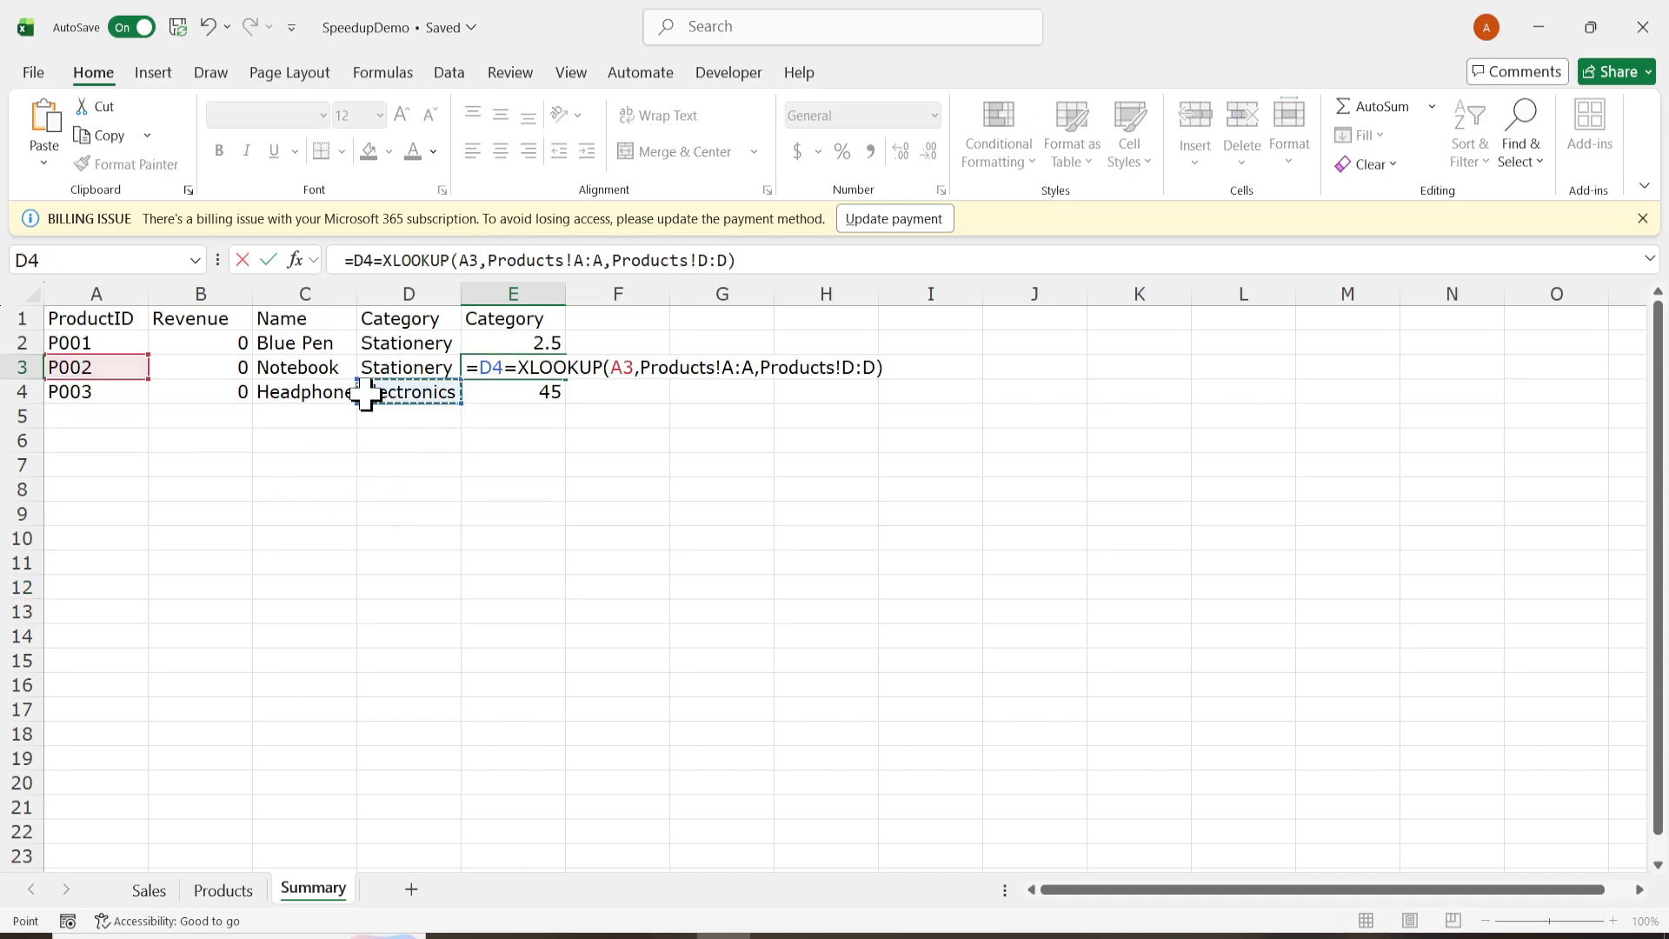
{"action": "left_click", "coordinate": [274, 391]}
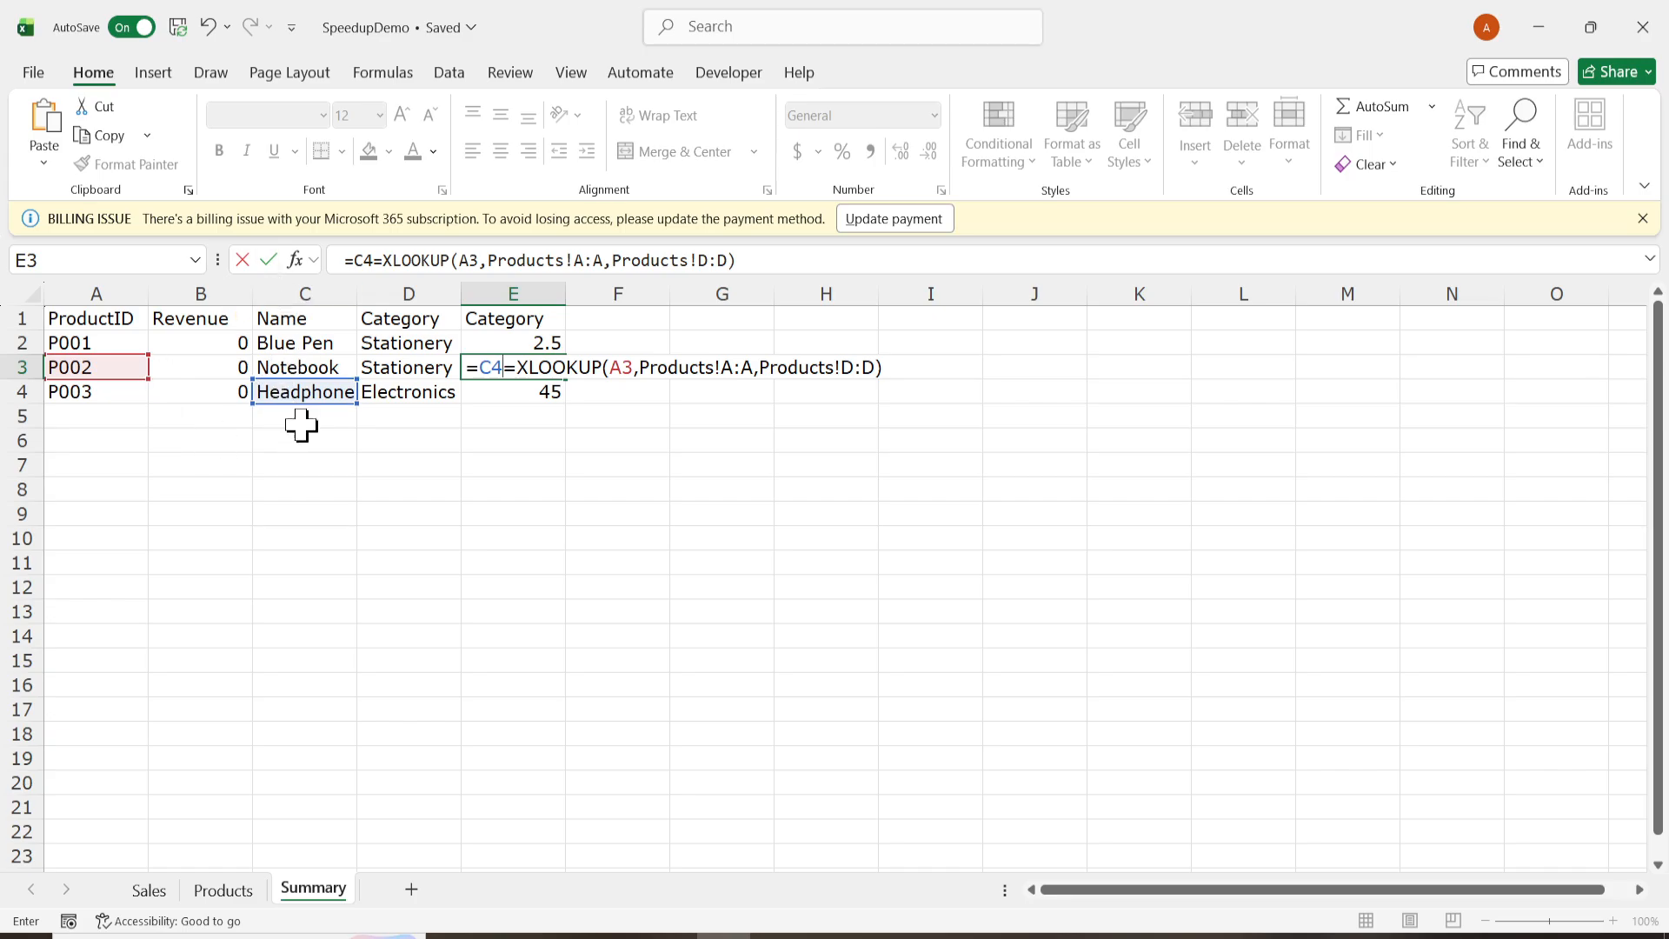
{"action": "key", "text": "Return"}
Replace the lookup formula in cell C3 with 450 and check the workbook's save status and location
{"action": "left_click", "coordinate": [298, 393]}
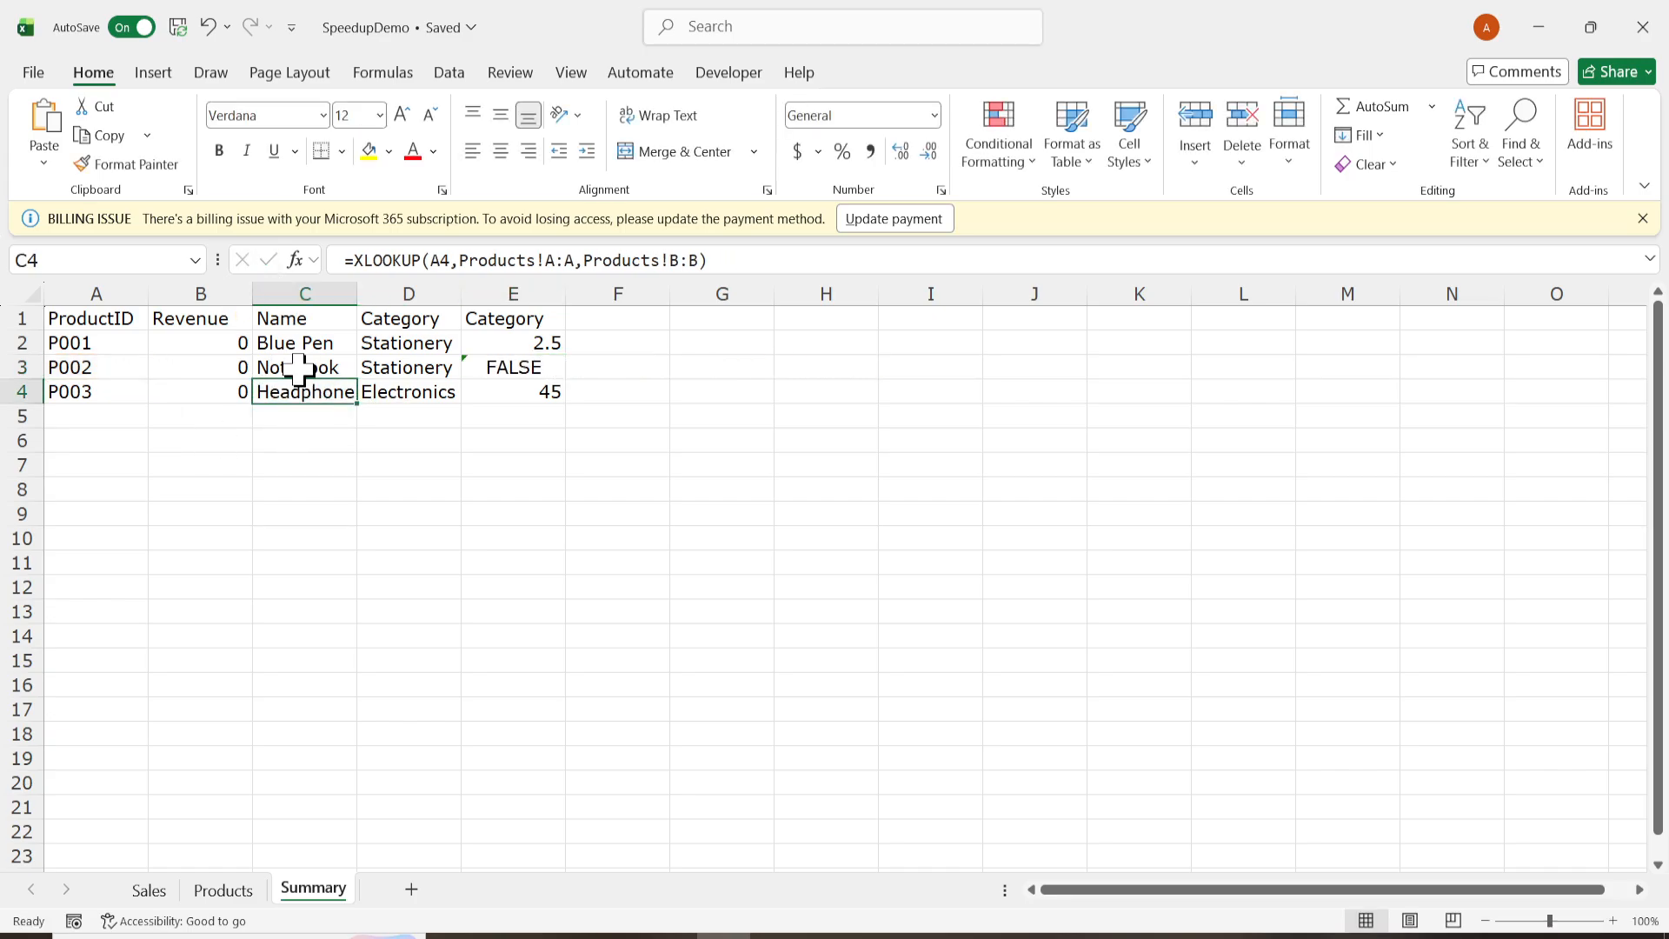
{"action": "double_click", "coordinate": [298, 368]}
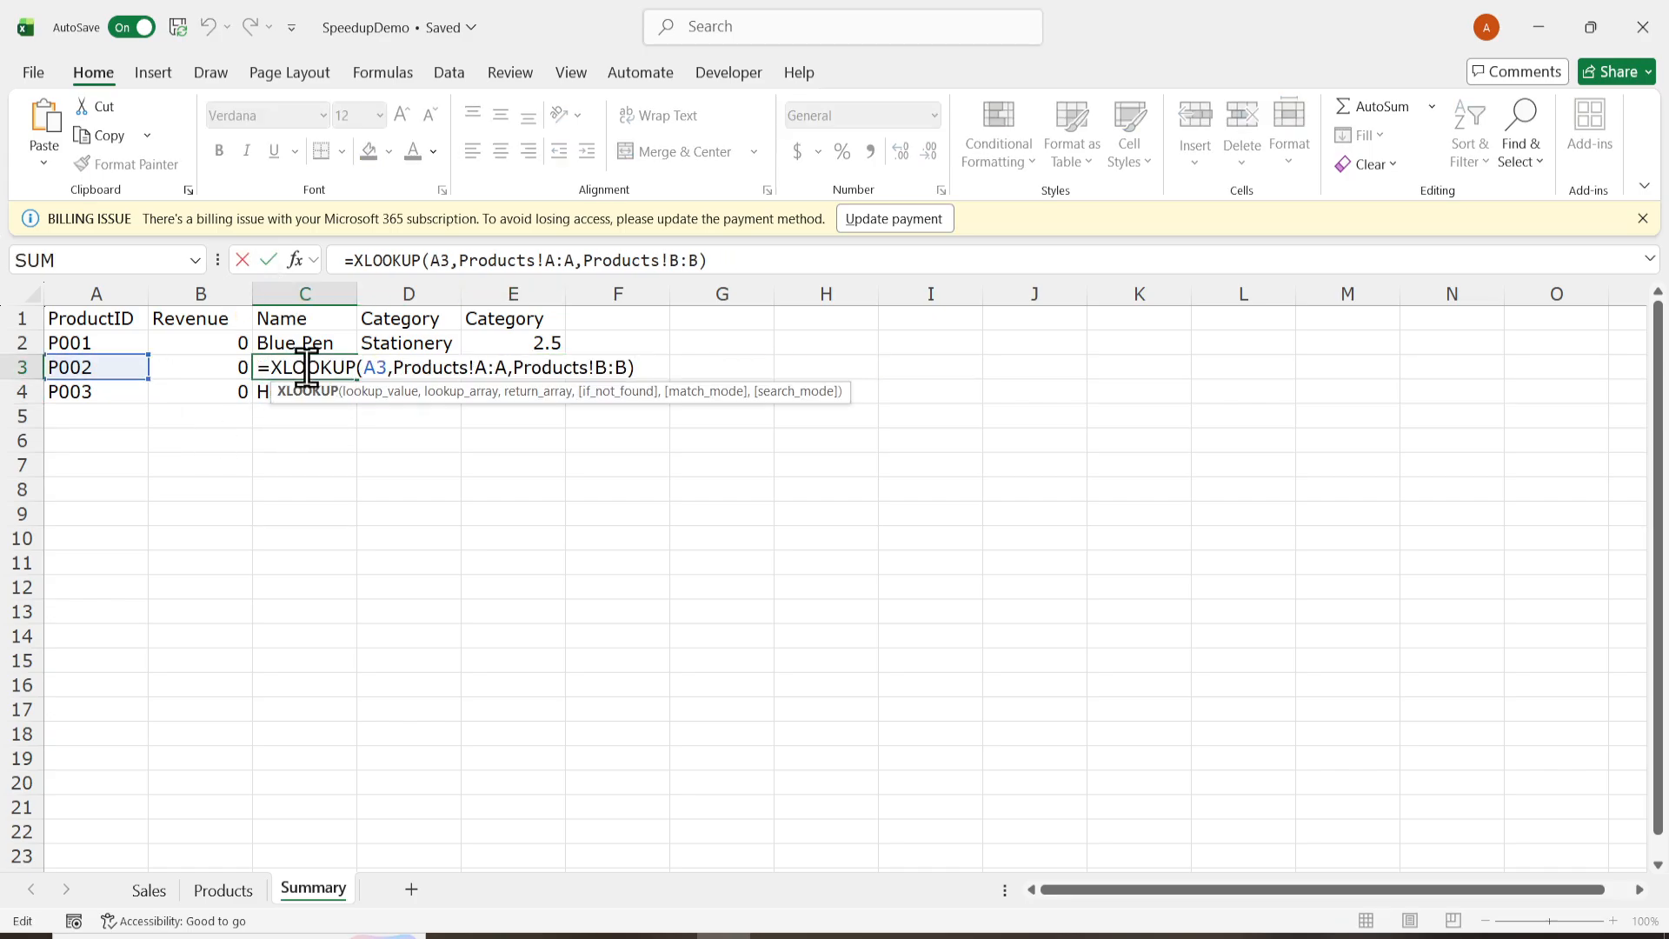
{"action": "left_click", "coordinate": [270, 460]}
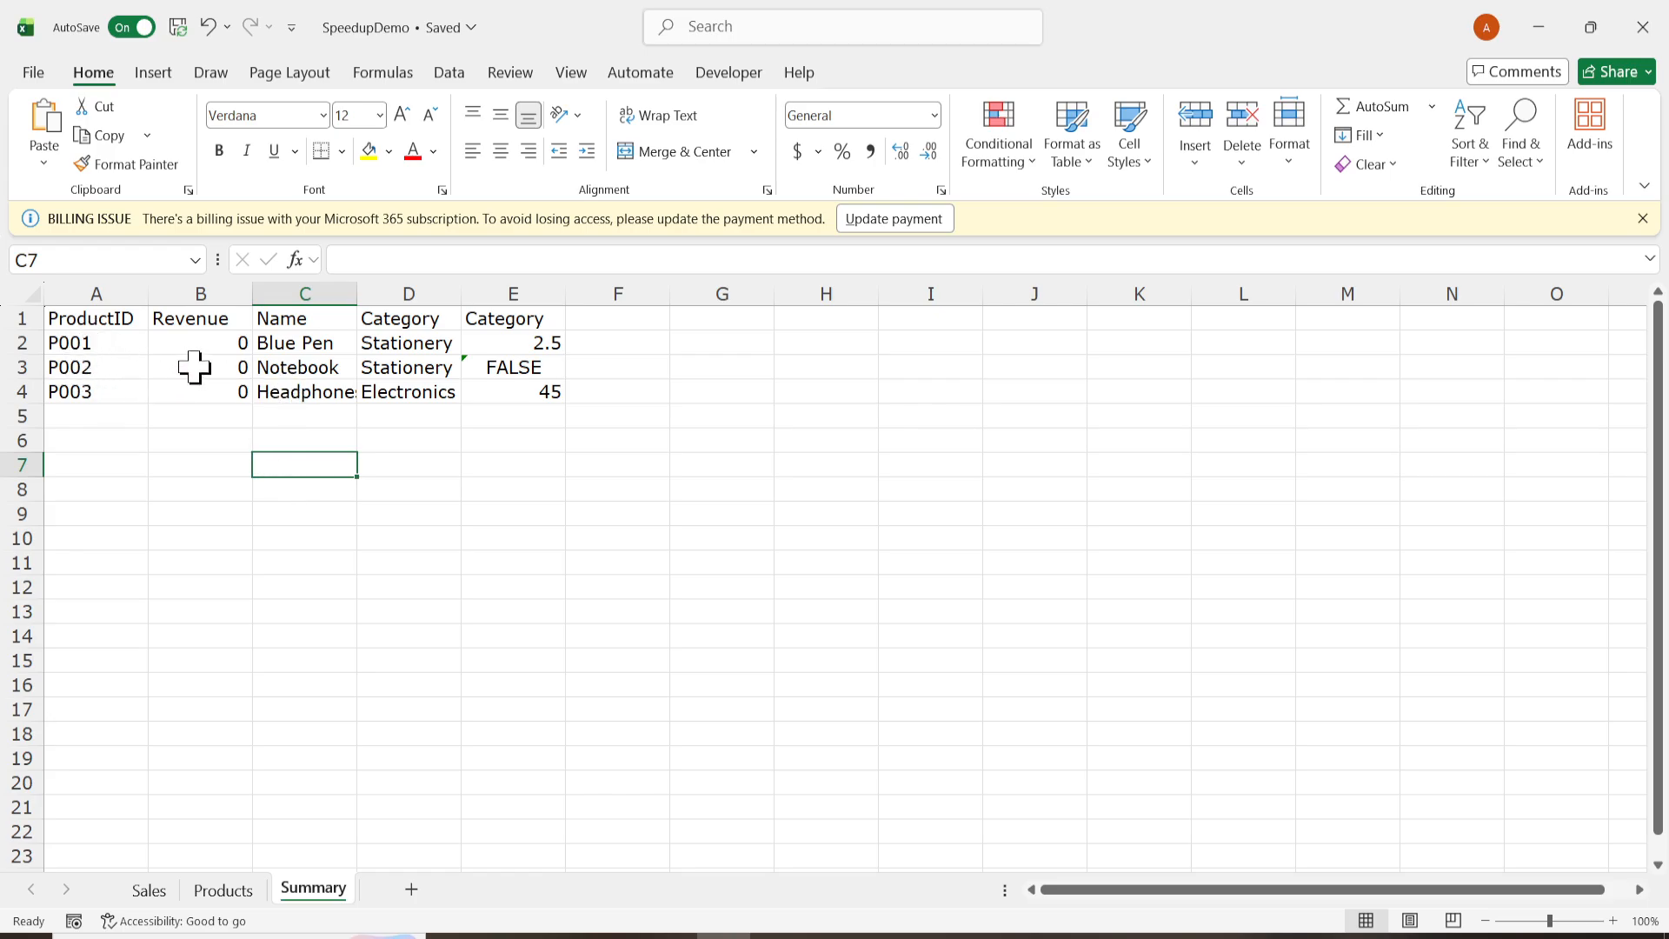
{"action": "double_click", "coordinate": [286, 370]}
{"action": "triple_click", "coordinate": [287, 370]}
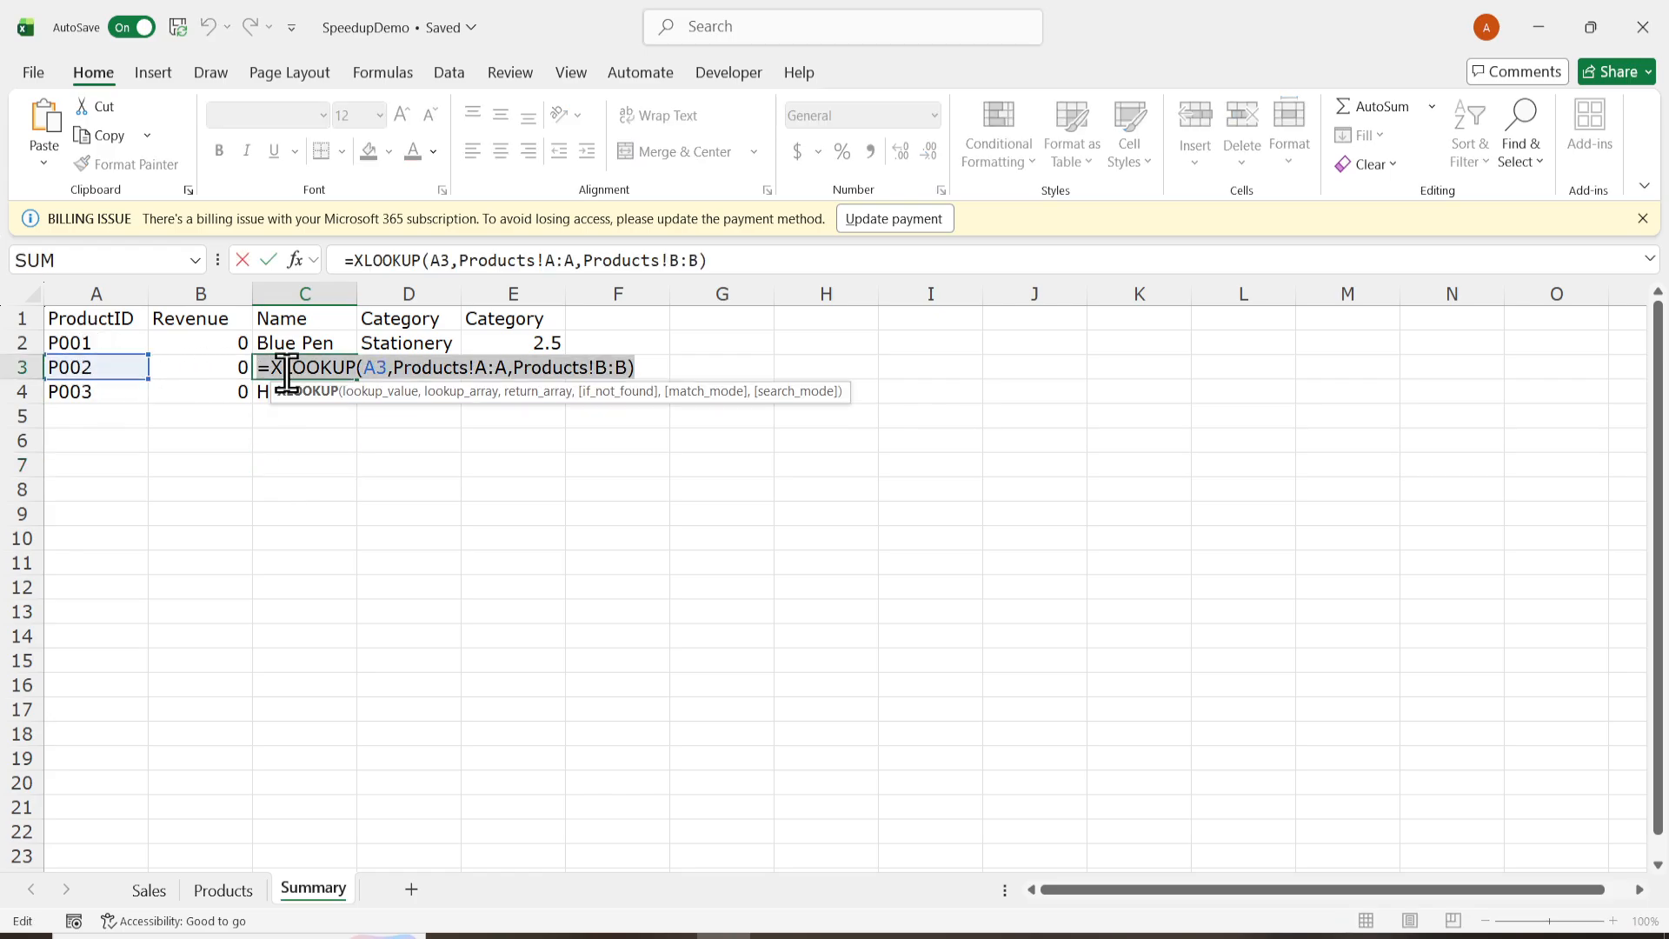
{"action": "key", "text": "BackSpace"}
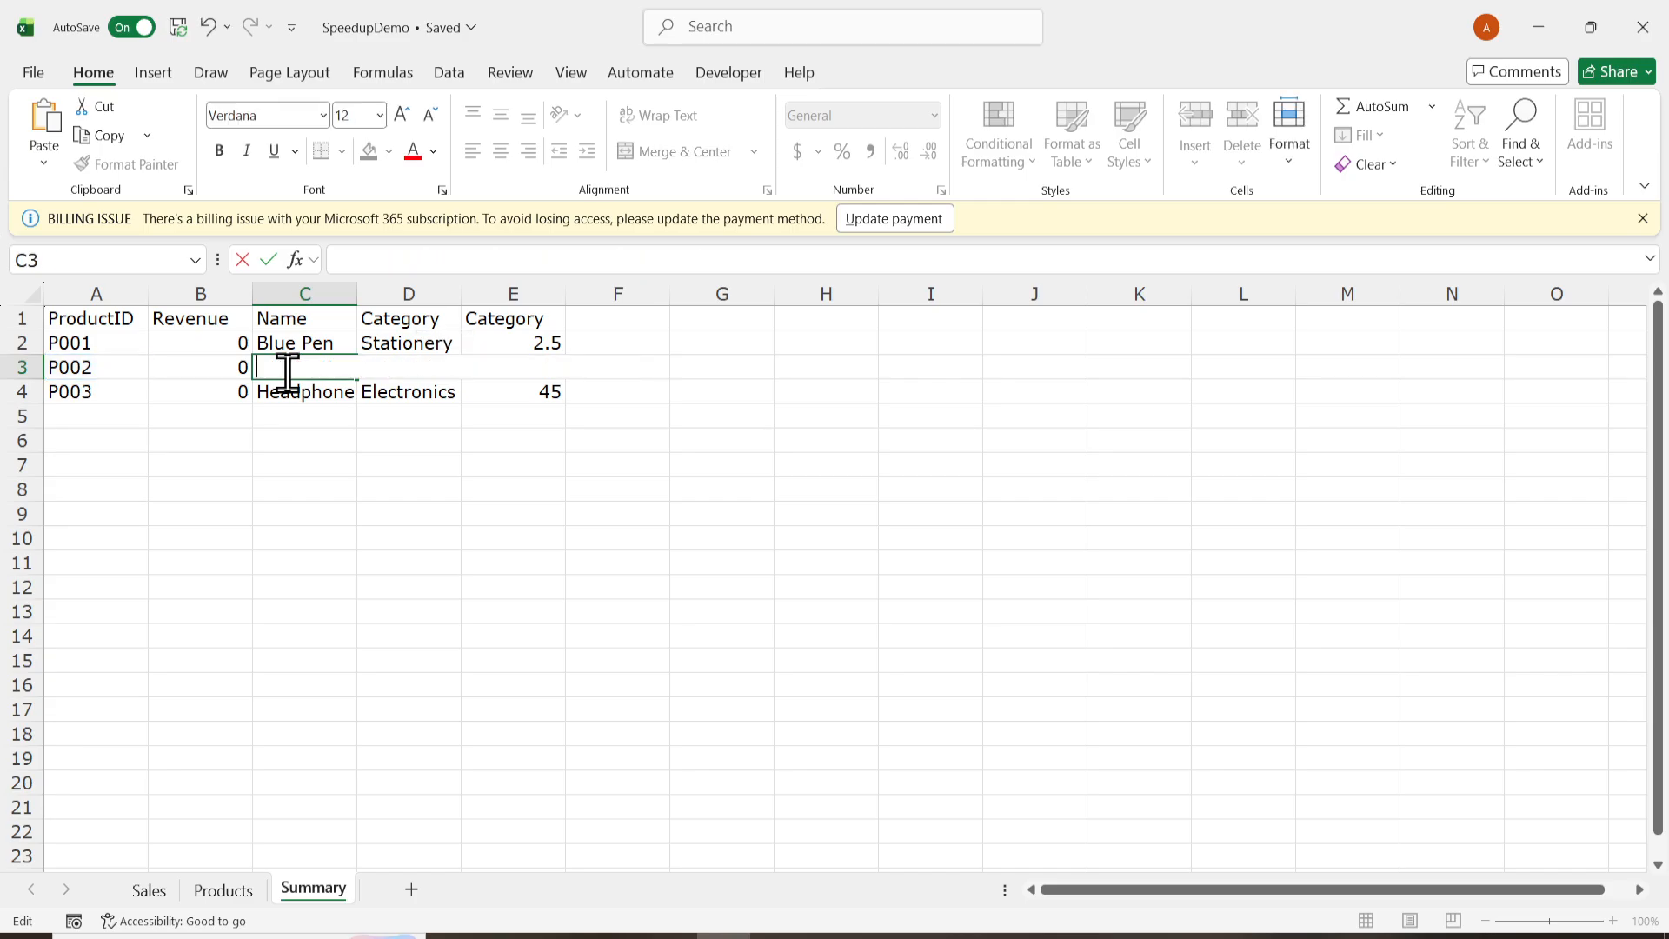
{"action": "type", "text": "450"}
{"action": "key", "text": "Return"}
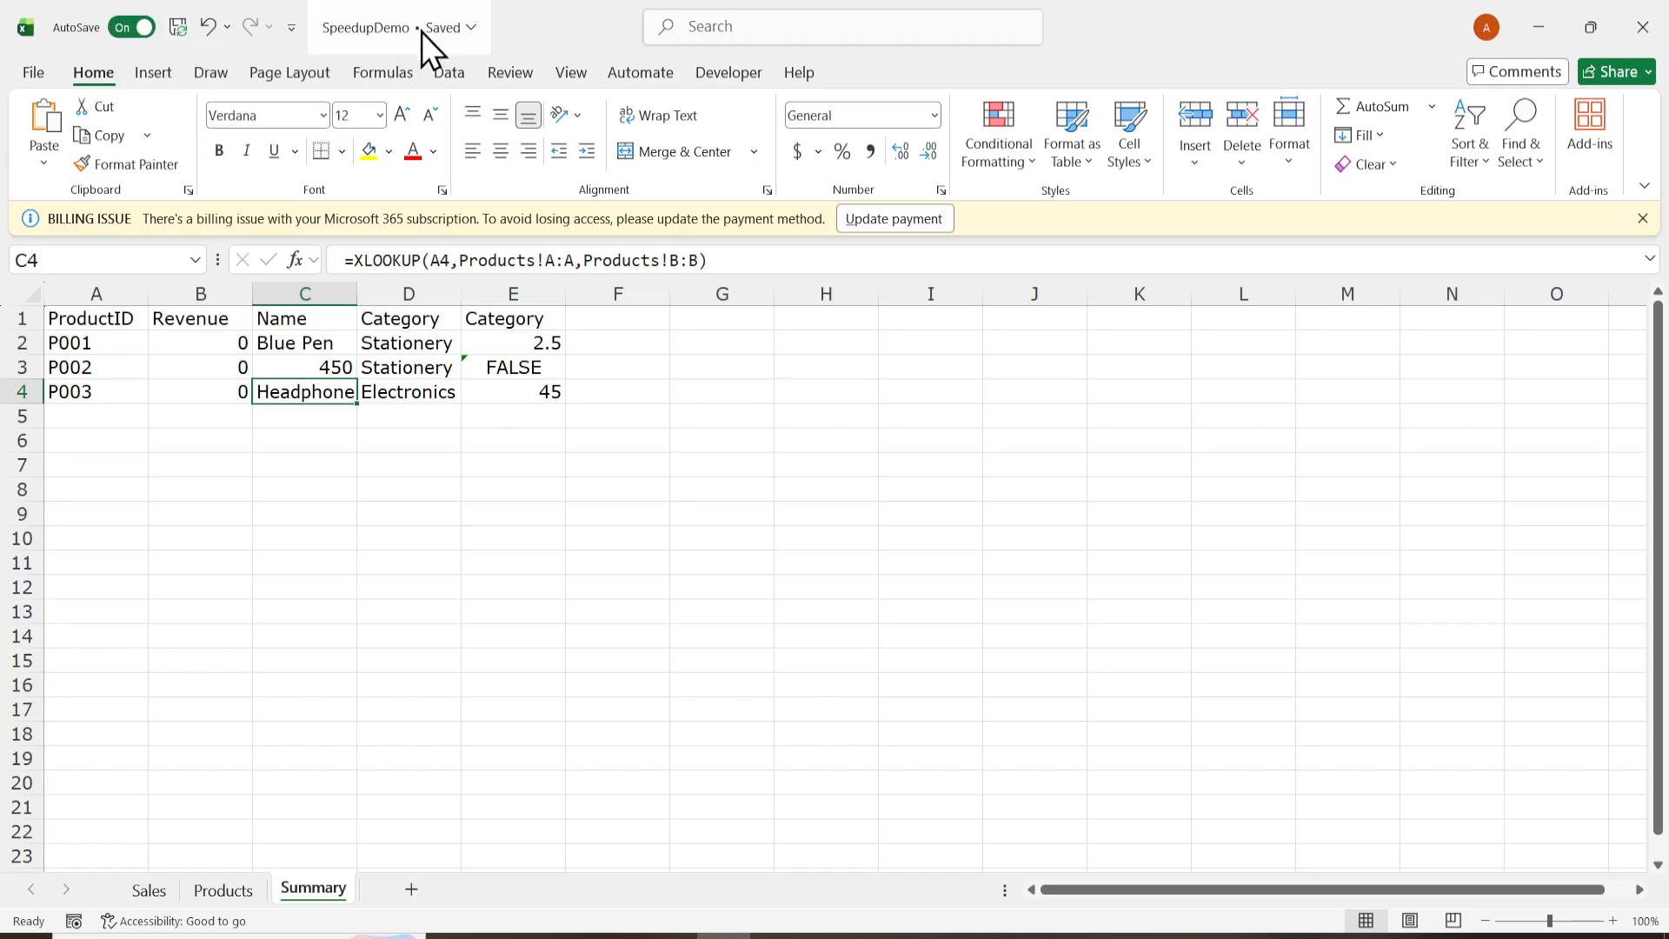
{"action": "left_click", "coordinate": [472, 35]}
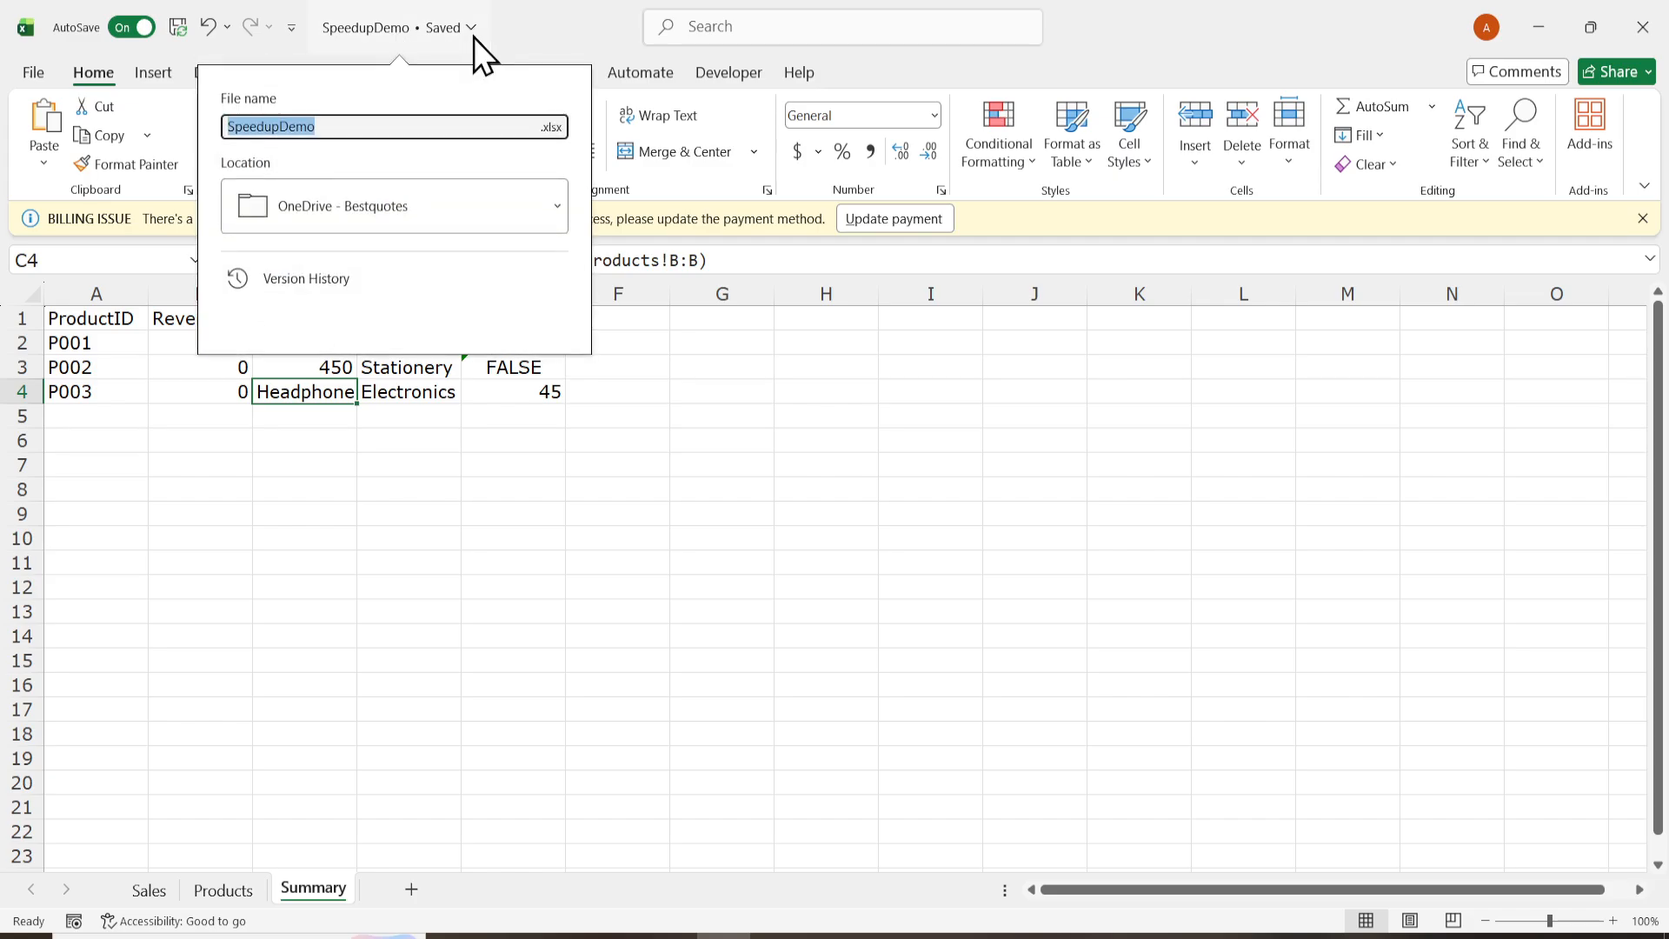
{"action": "left_click", "coordinate": [269, 430]}
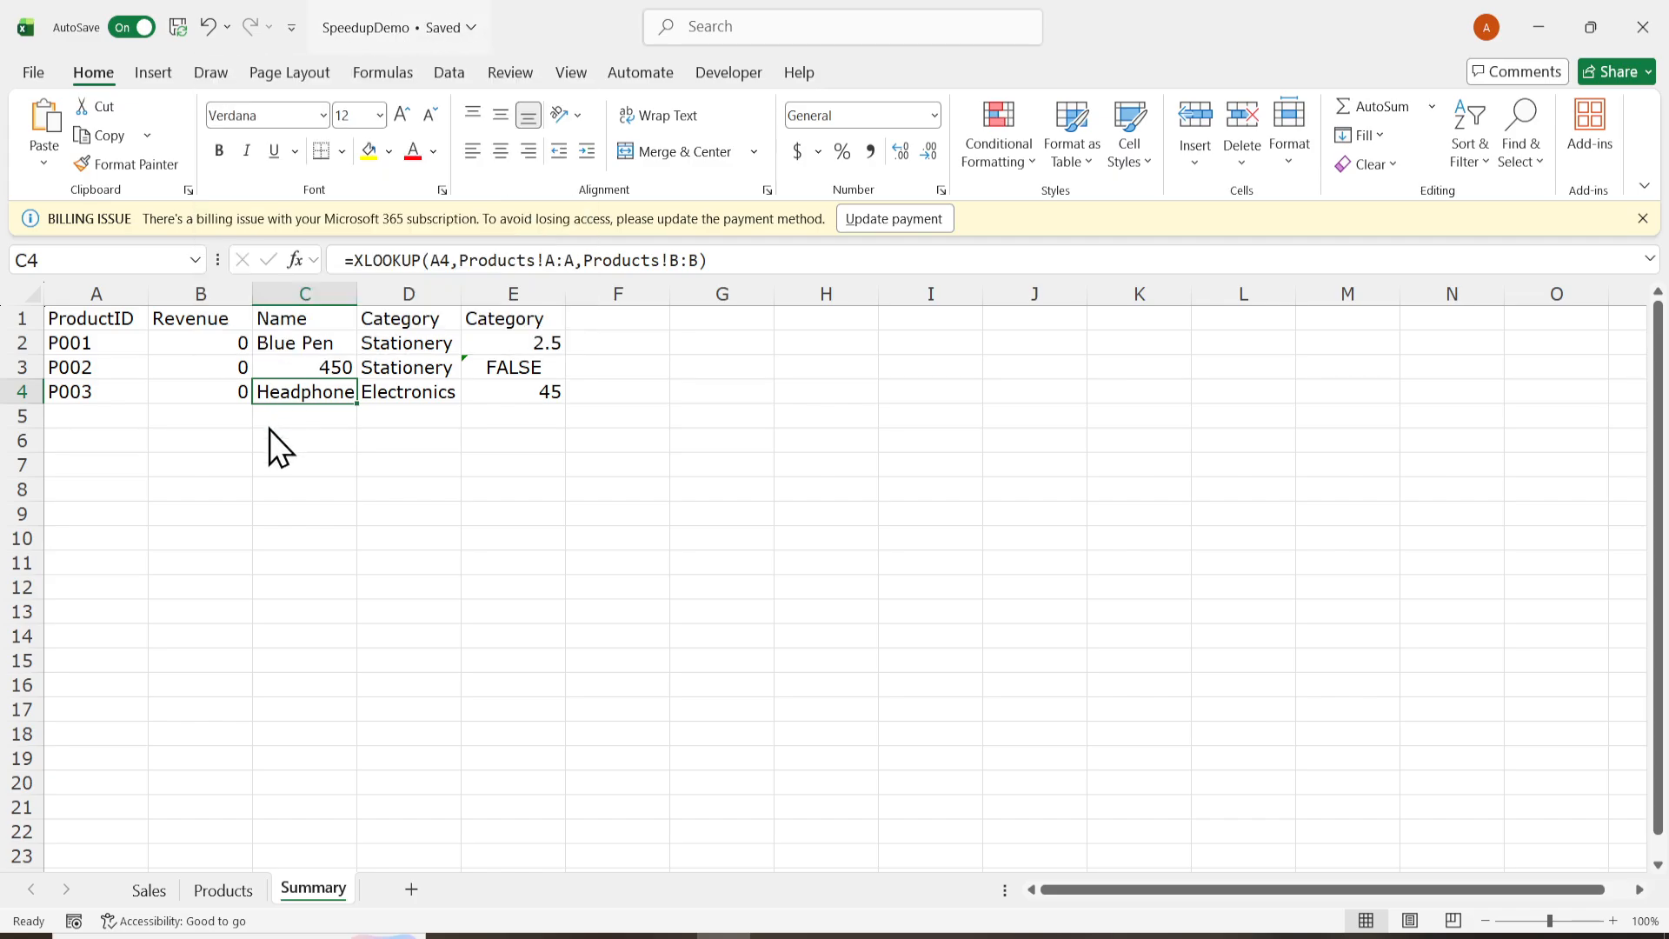
Enter ji0j9 in cell C6 and Test in cell D6 of the Summary sheet
{"action": "double_click", "coordinate": [269, 433]}
{"action": "type", "text": "ji0j9"}
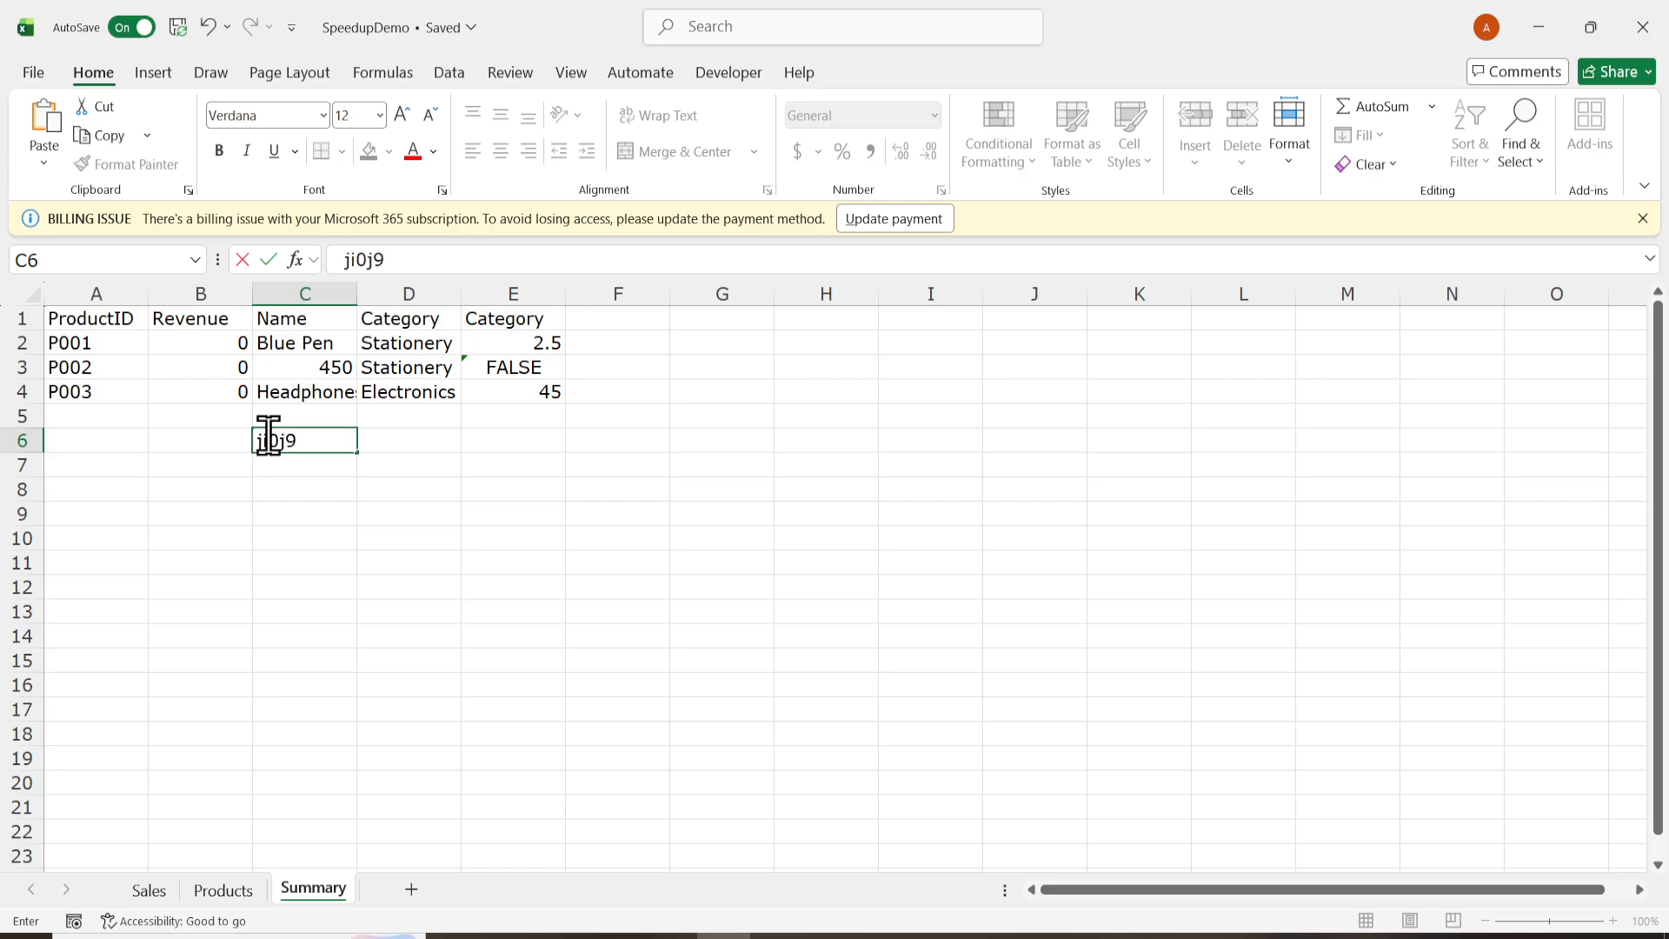
{"action": "key", "text": "Return"}
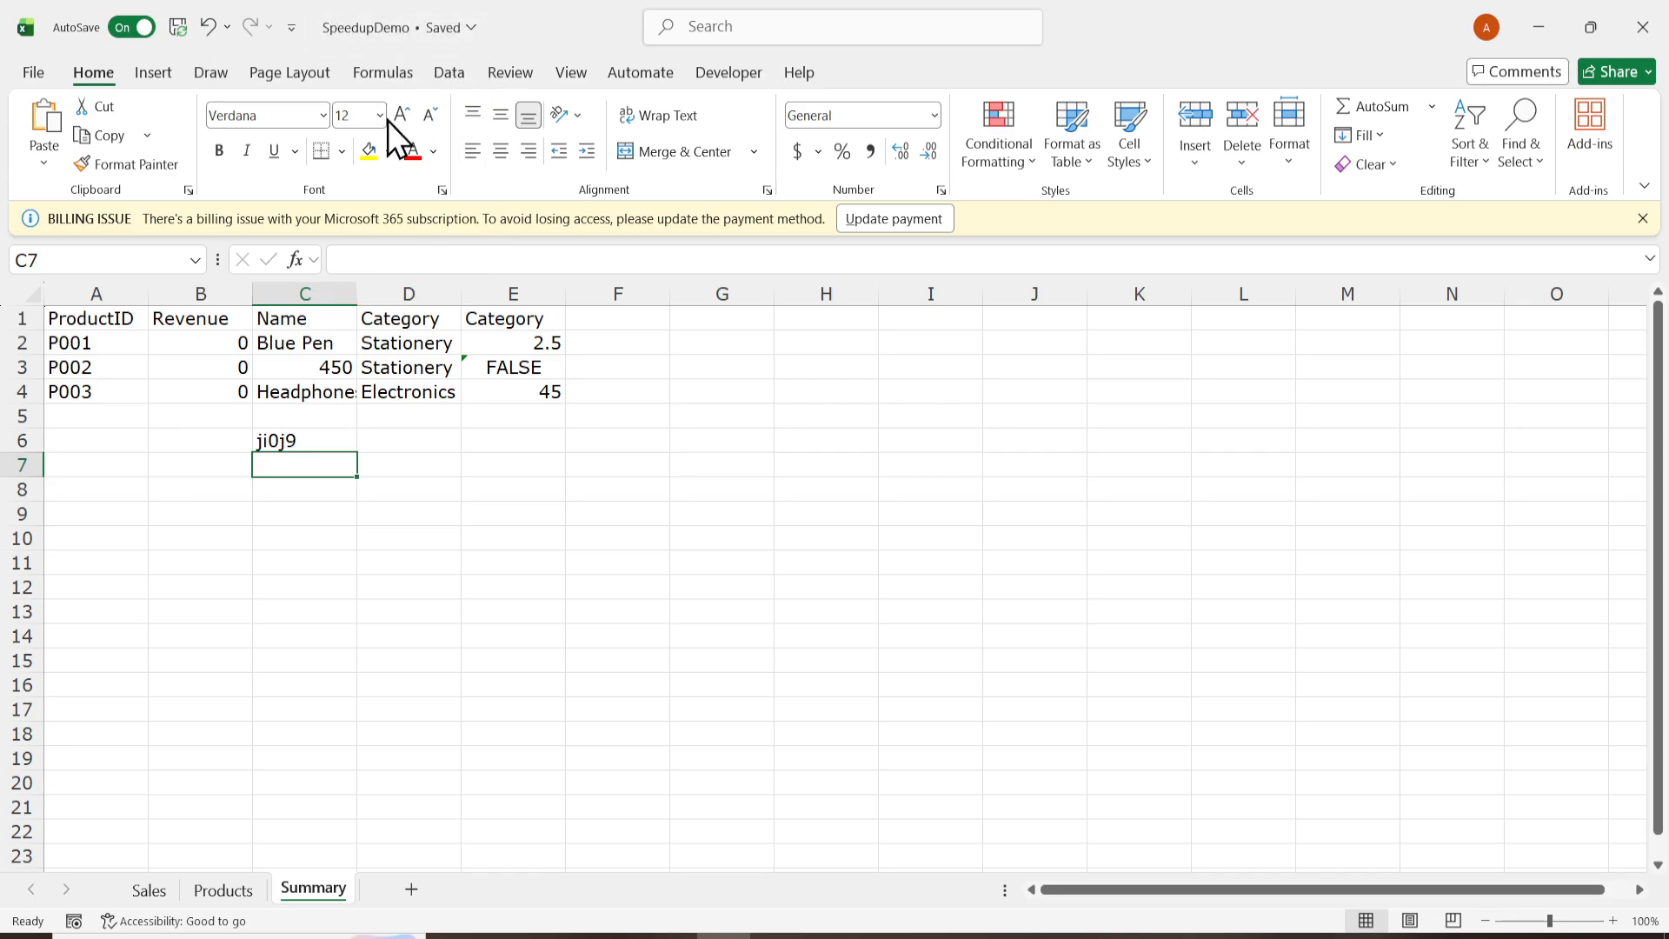
{"action": "left_click", "coordinate": [404, 445]}
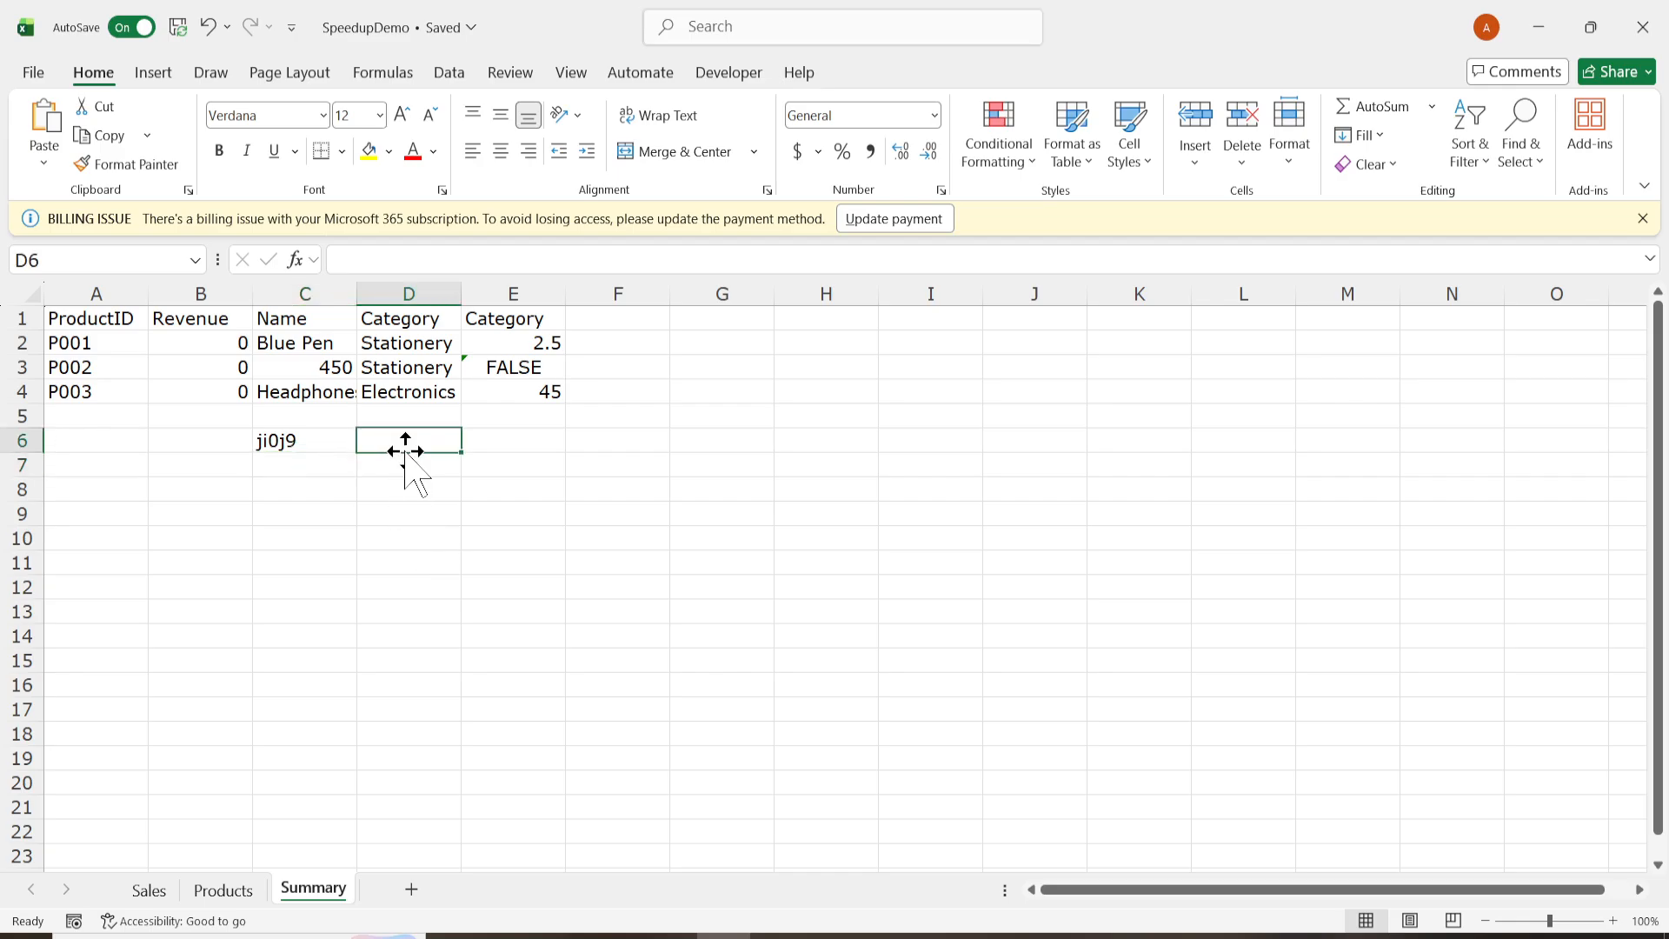
{"action": "type", "text": "Test"}
{"action": "key", "text": "Return"}
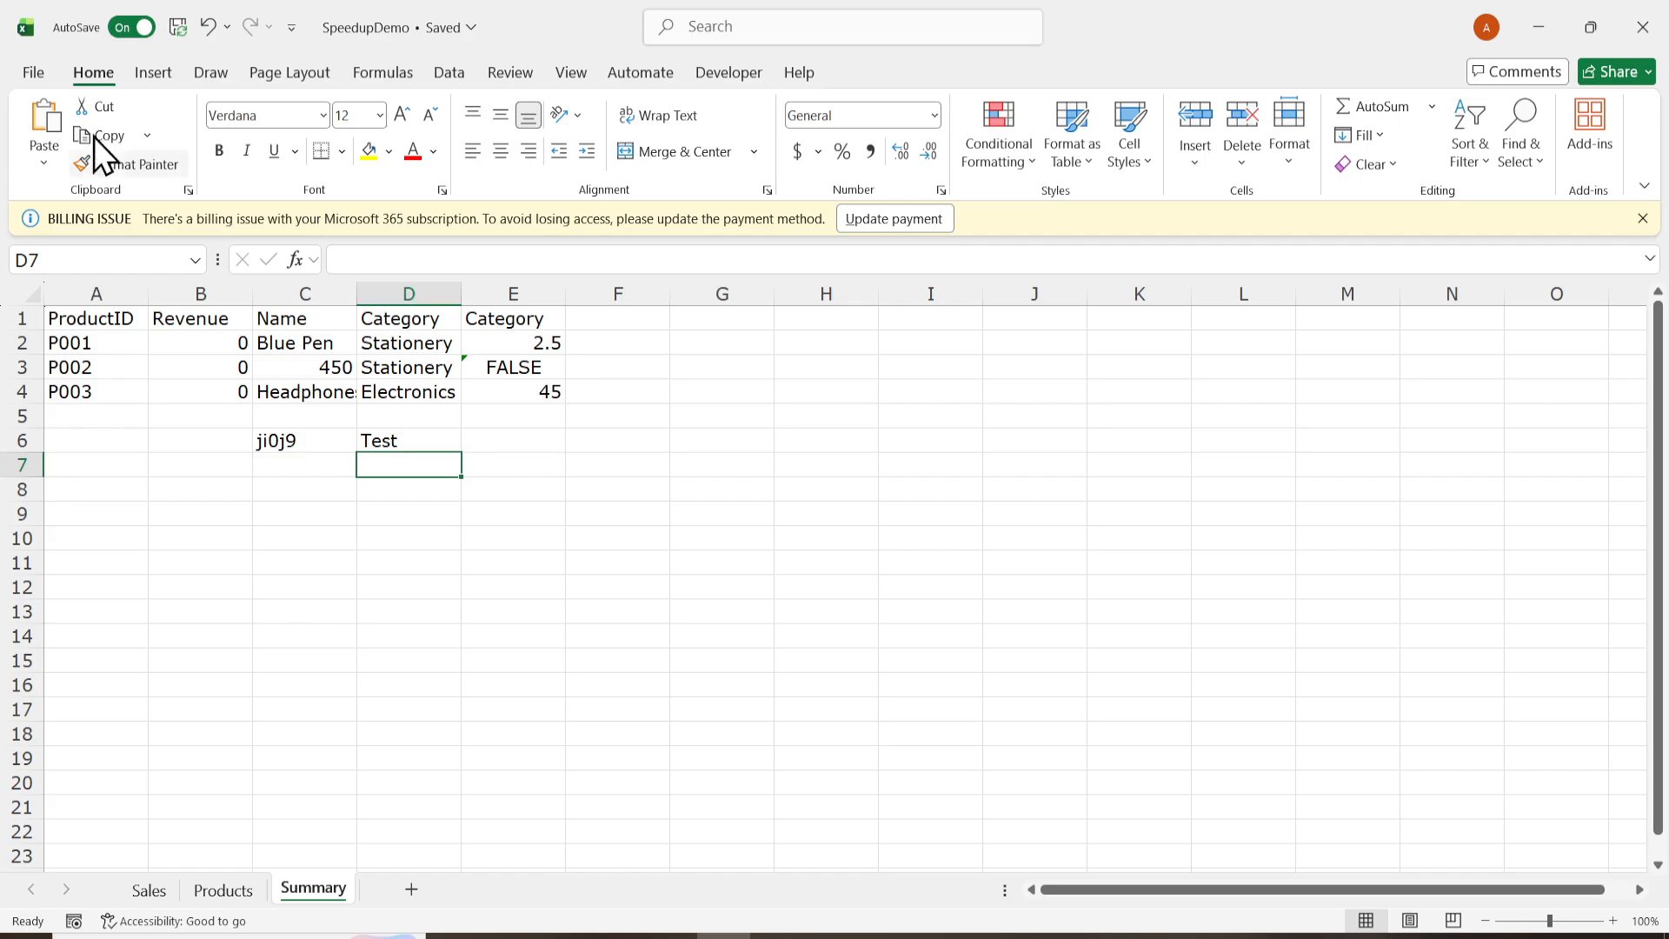
Make sure the save options have AutoSave enabled by default for files stored in the cloud, and apply them
{"action": "left_click", "coordinate": [26, 75]}
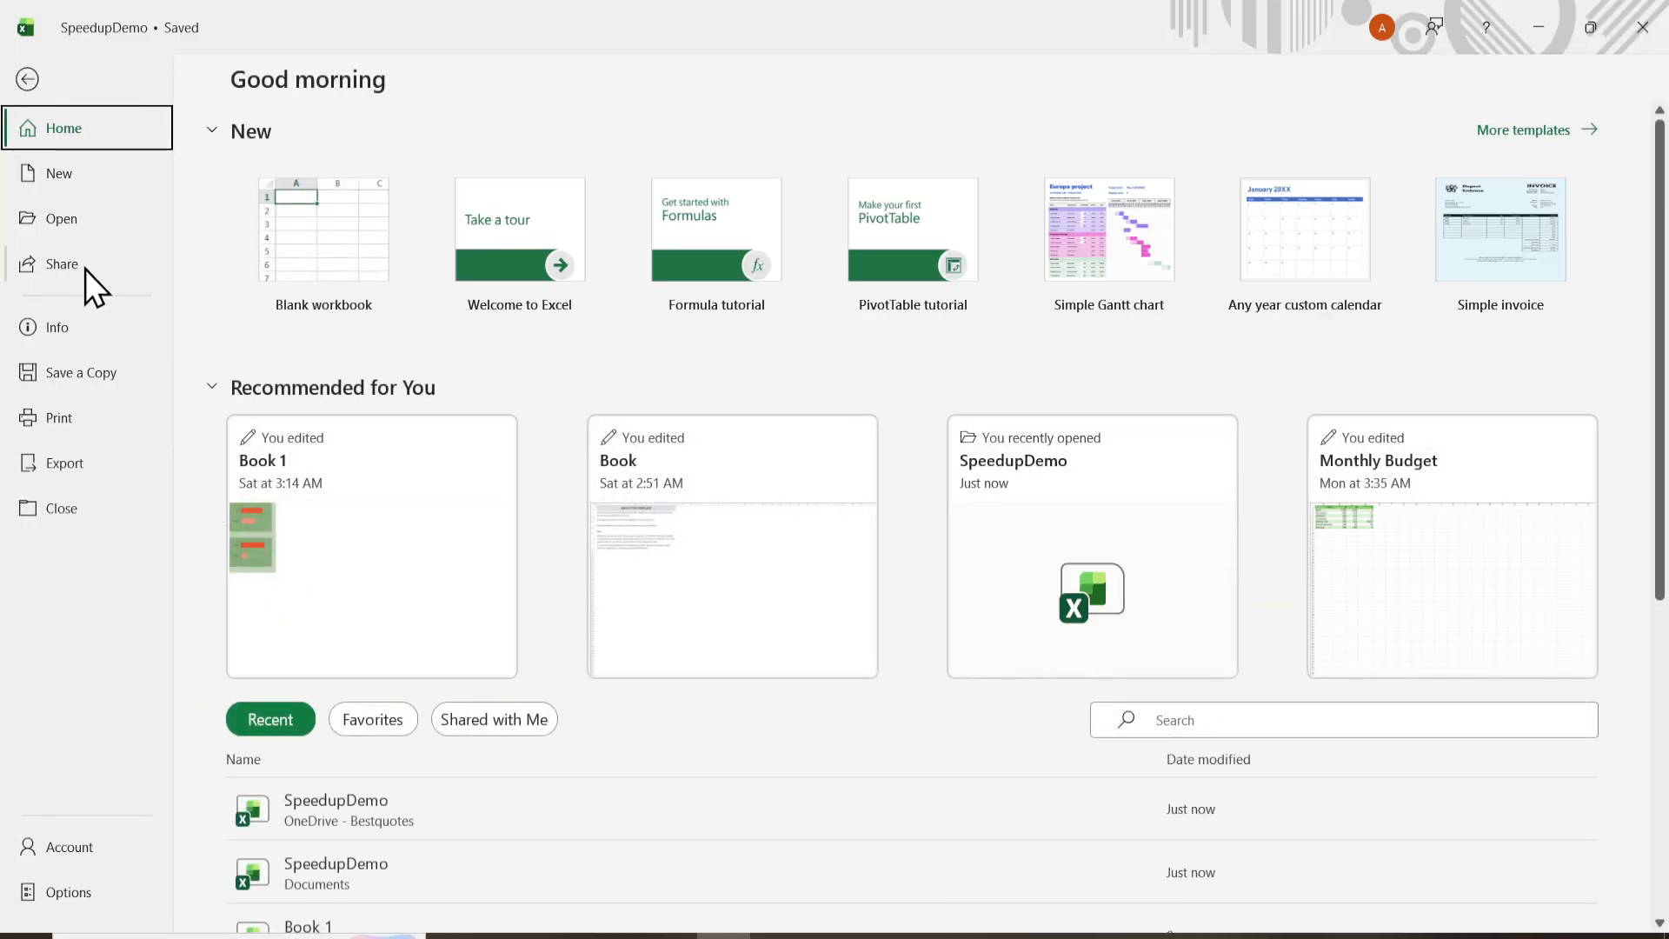
{"action": "left_click", "coordinate": [82, 895]}
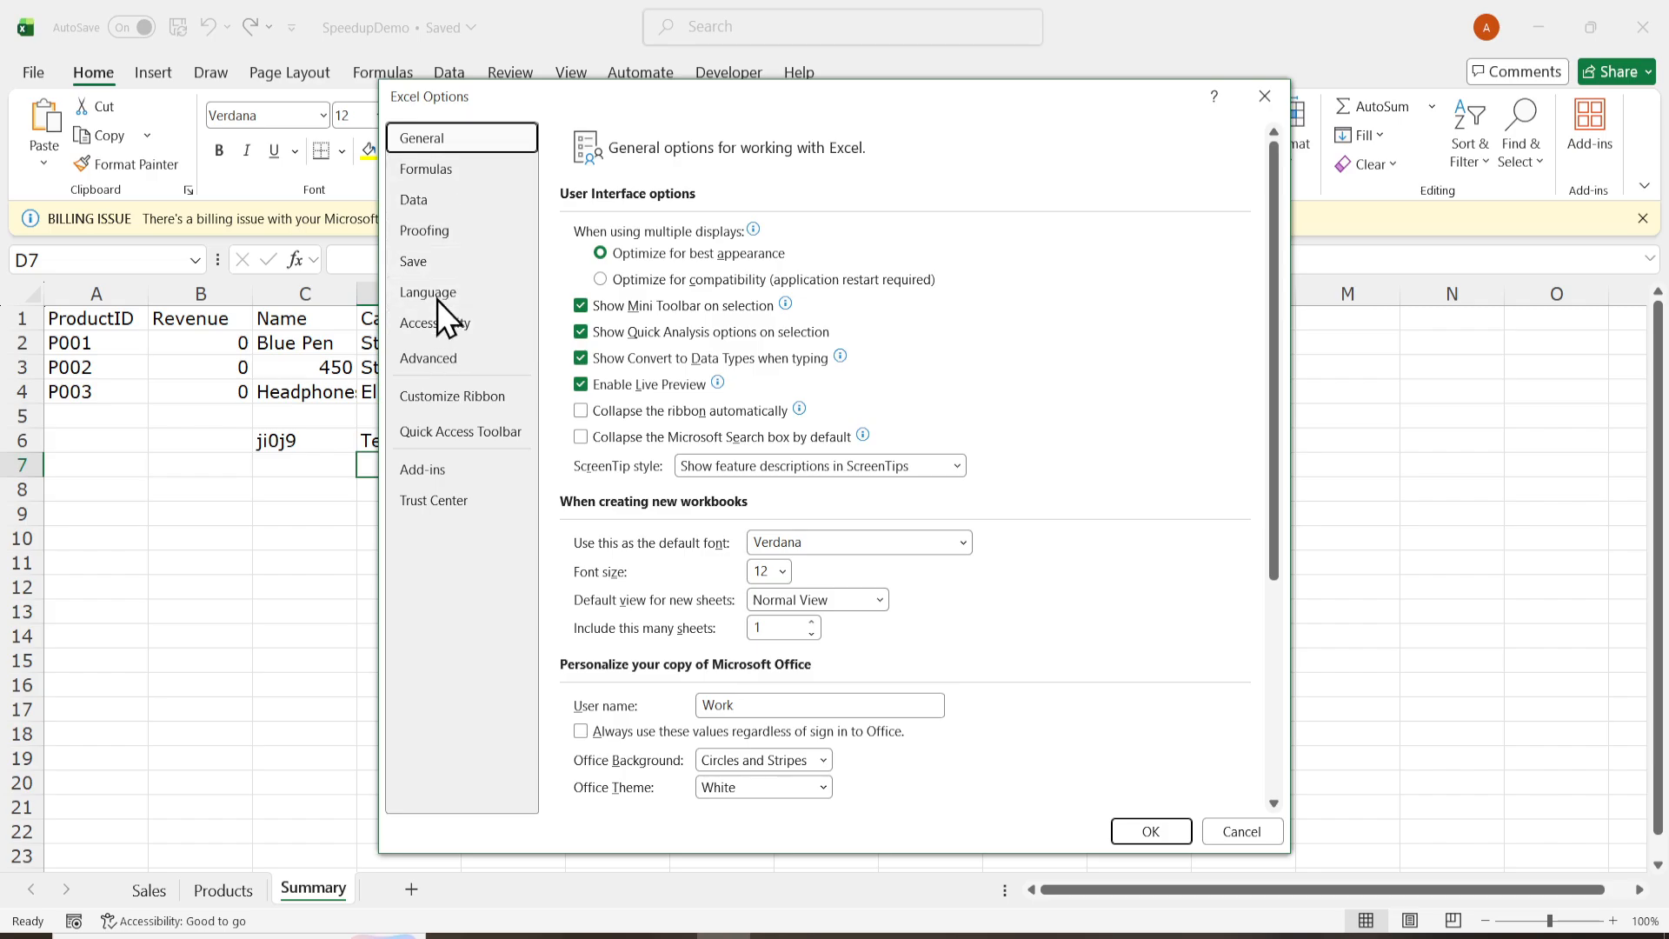
{"action": "left_click", "coordinate": [436, 270]}
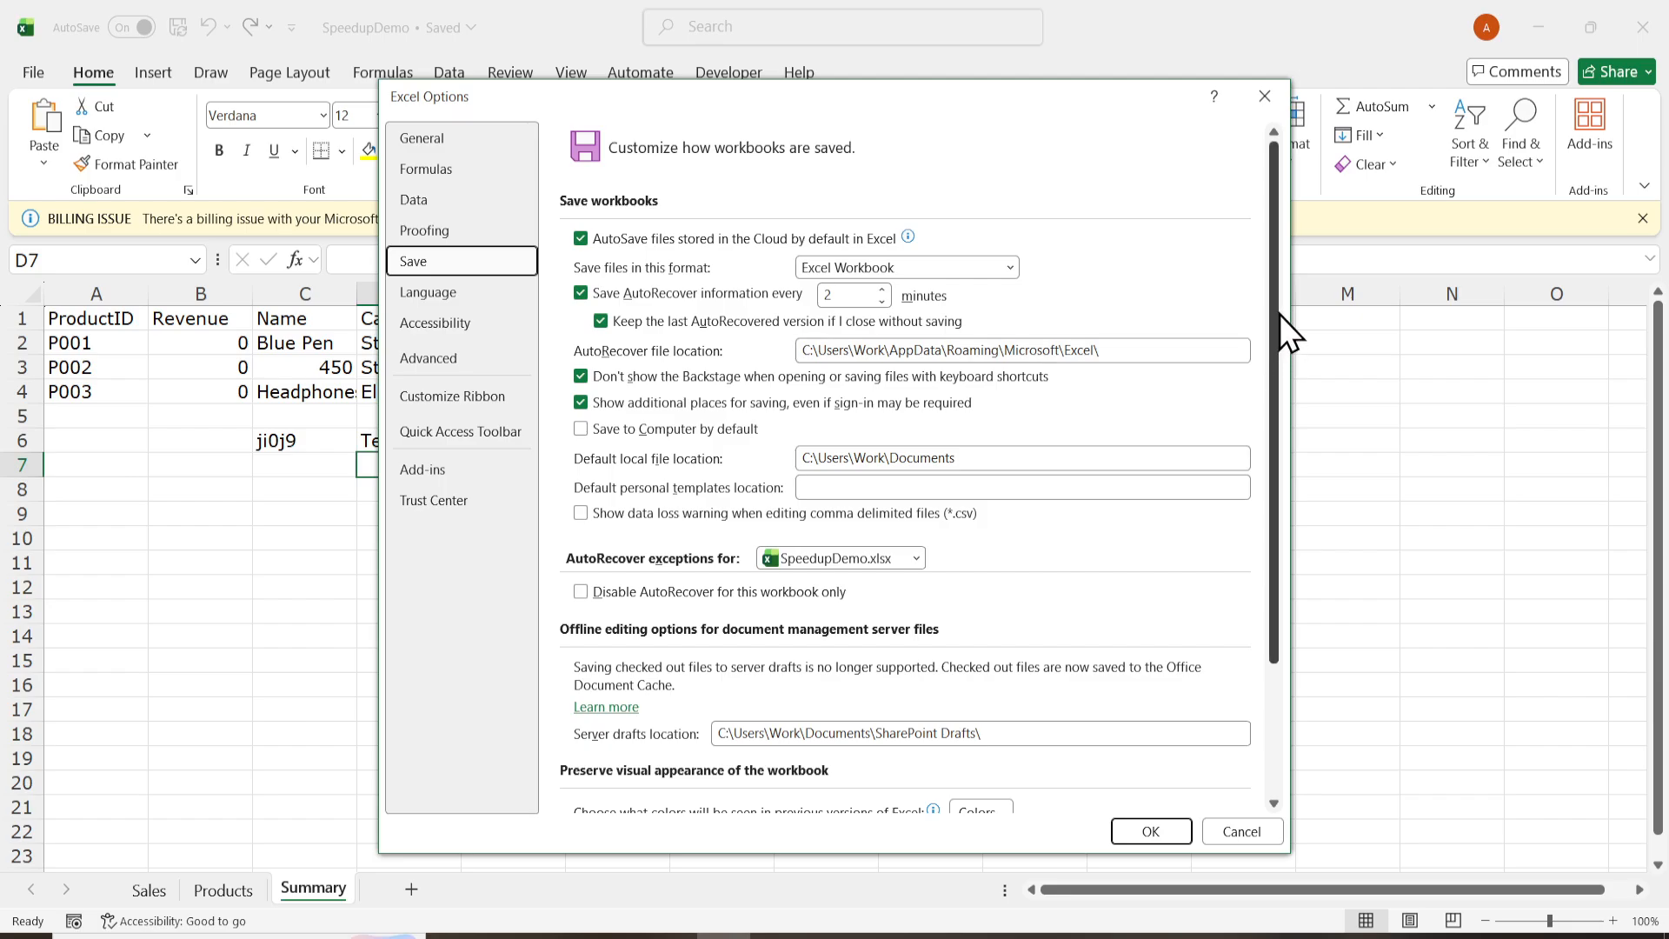
{"action": "left_click_drag", "start_coordinate": [1280, 314], "coordinate": [1280, 320]}
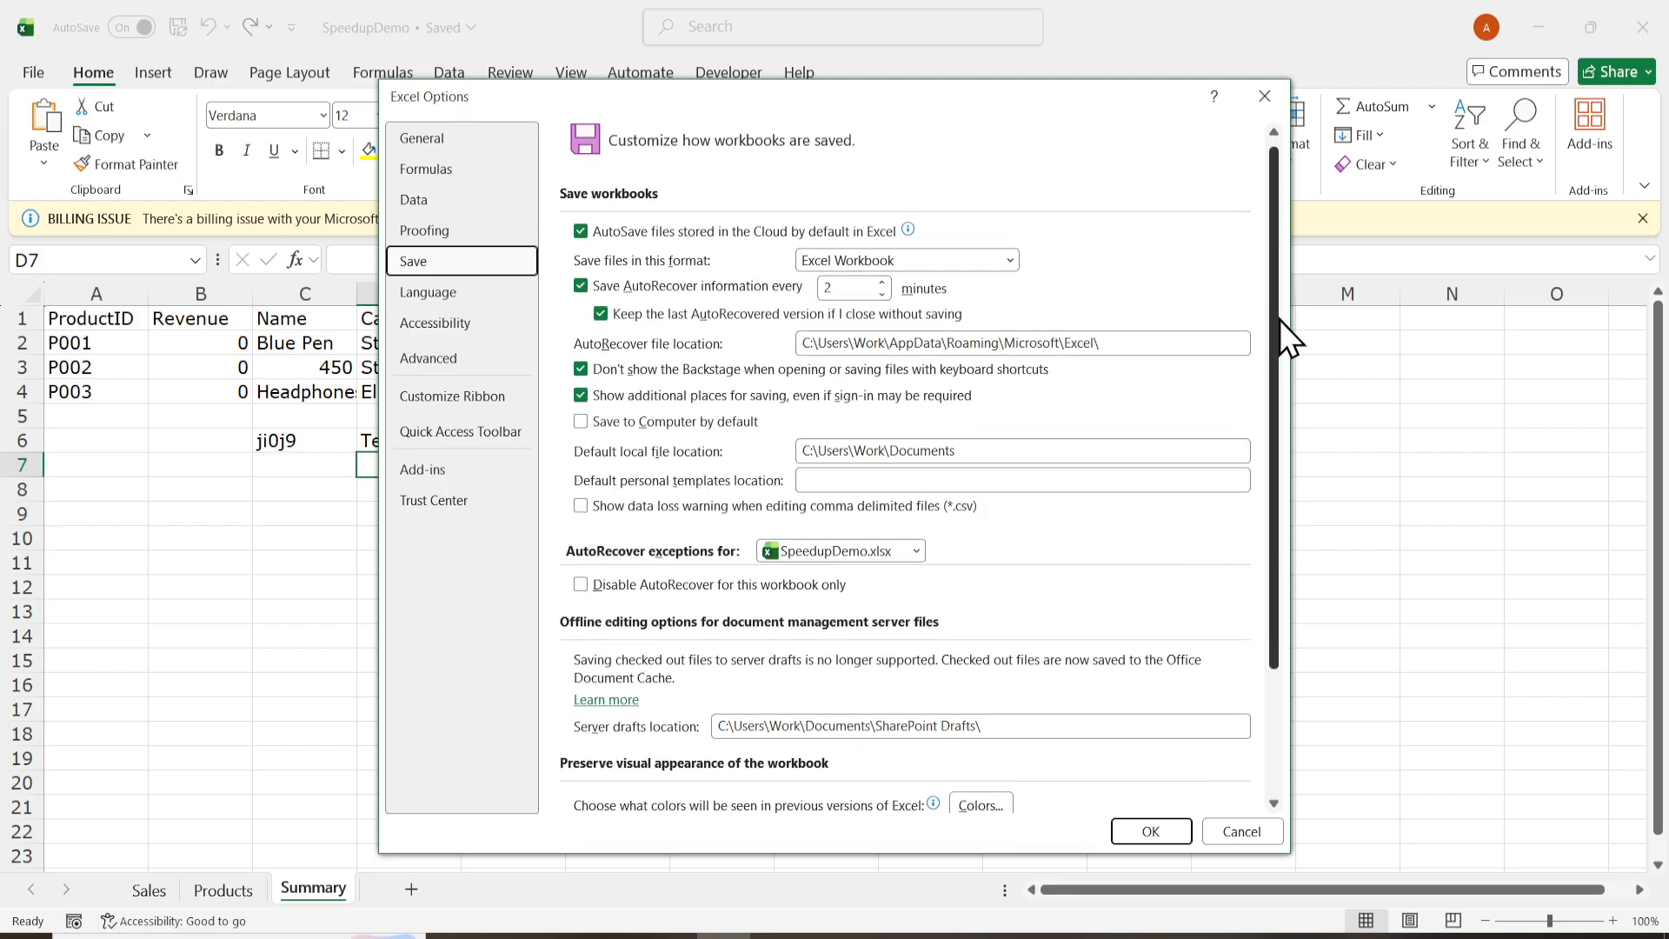
{"action": "left_click", "coordinate": [578, 234]}
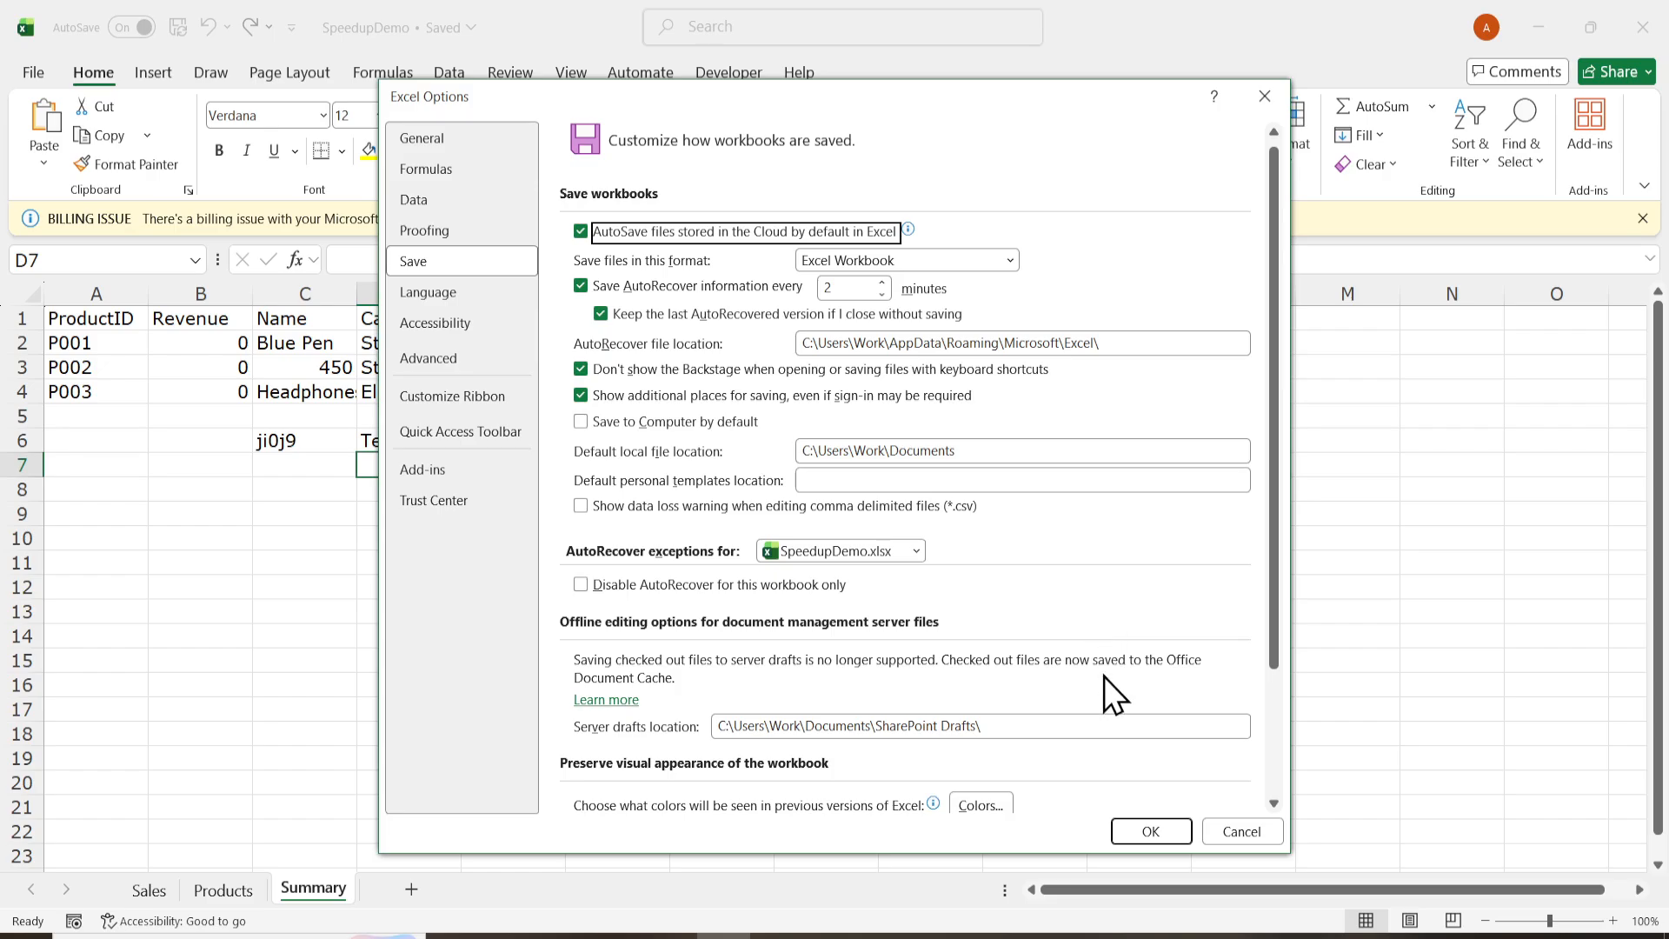
{"action": "left_click", "coordinate": [1150, 832]}
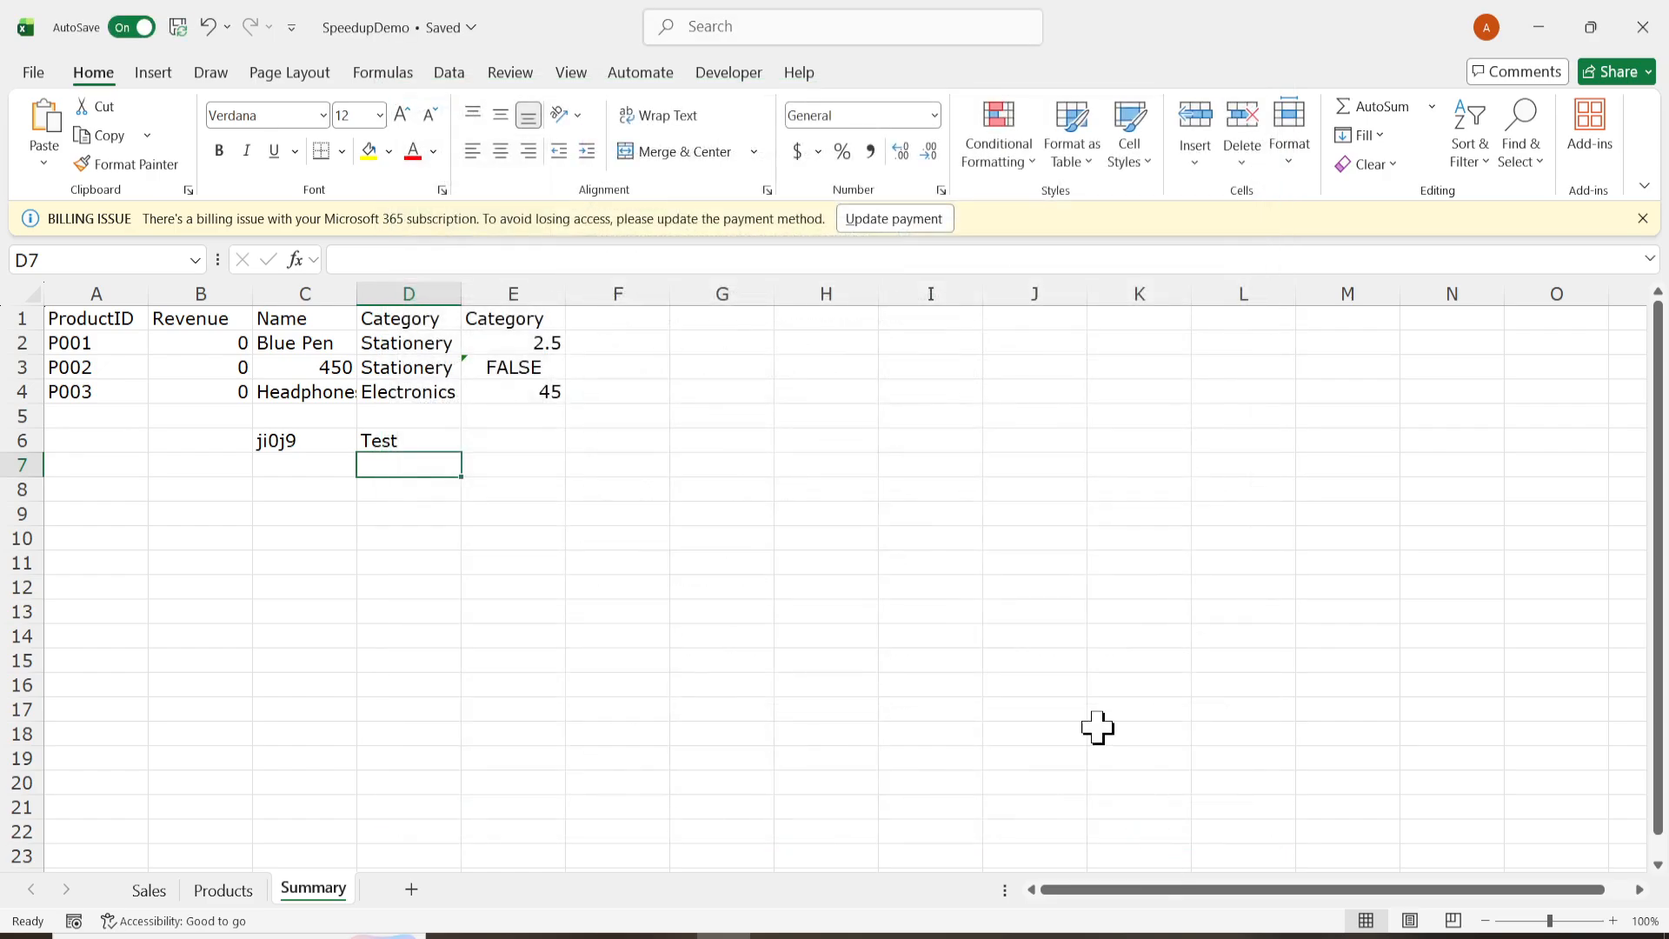